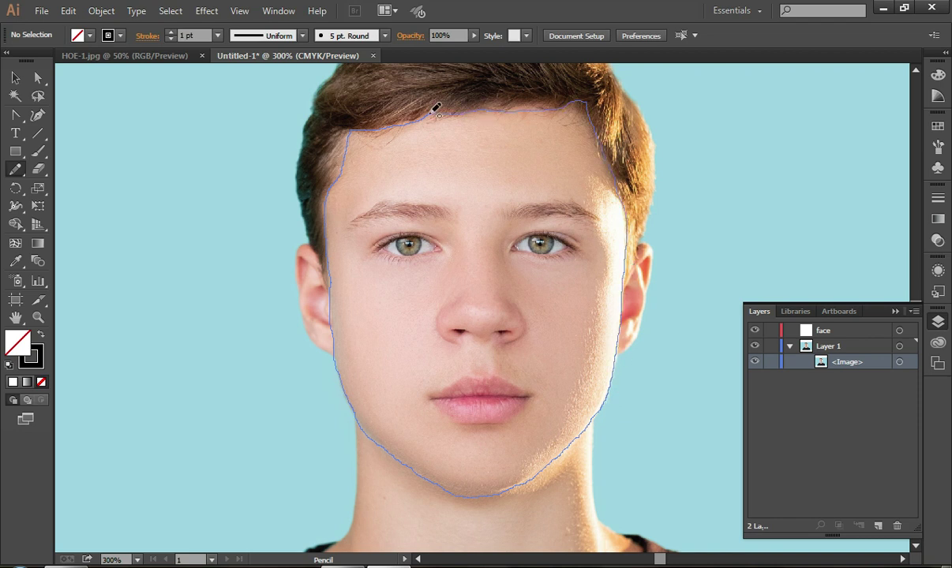
Close the Pencil tool outline of the face along the hairline and move its path into the face layer
drag(431, 114, 432, 114)
drag(844, 361, 825, 330)
Add a new layer named hair above the face layer and deselect the face outline
click(878, 526)
double_click(830, 332)
click(881, 329)
click(13, 78)
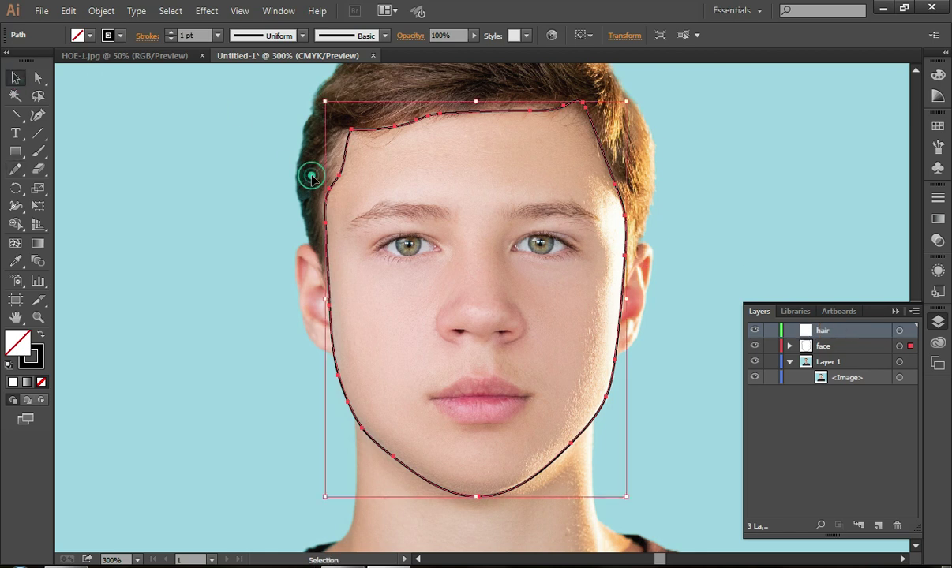
click(721, 306)
Trace the hair outline with the Pencil tool from the sideburns around the head and hairline, and give it a black stroke
click(16, 168)
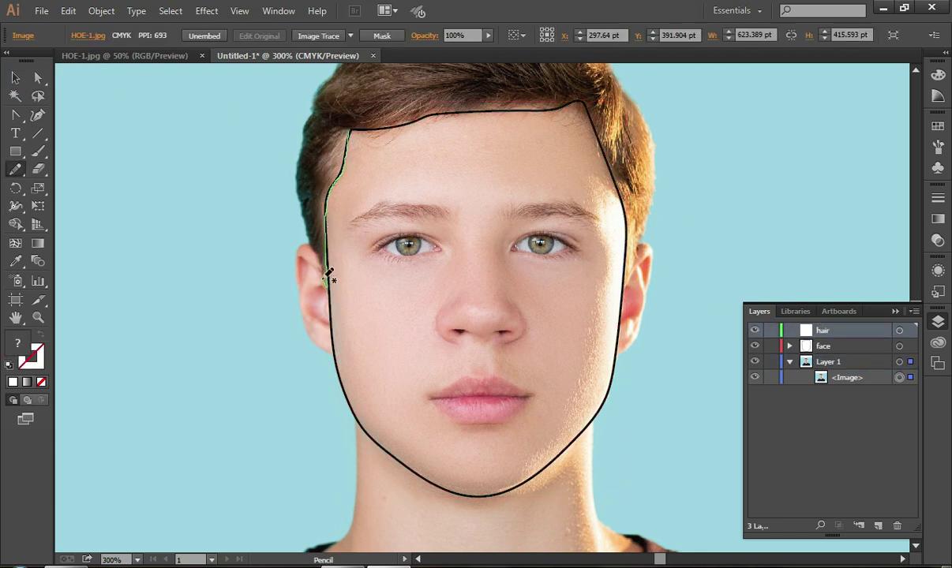
mouse_move(312, 116)
mouse_down()
mouse_move(334, 136)
mouse_move(335, 169)
mouse_up()
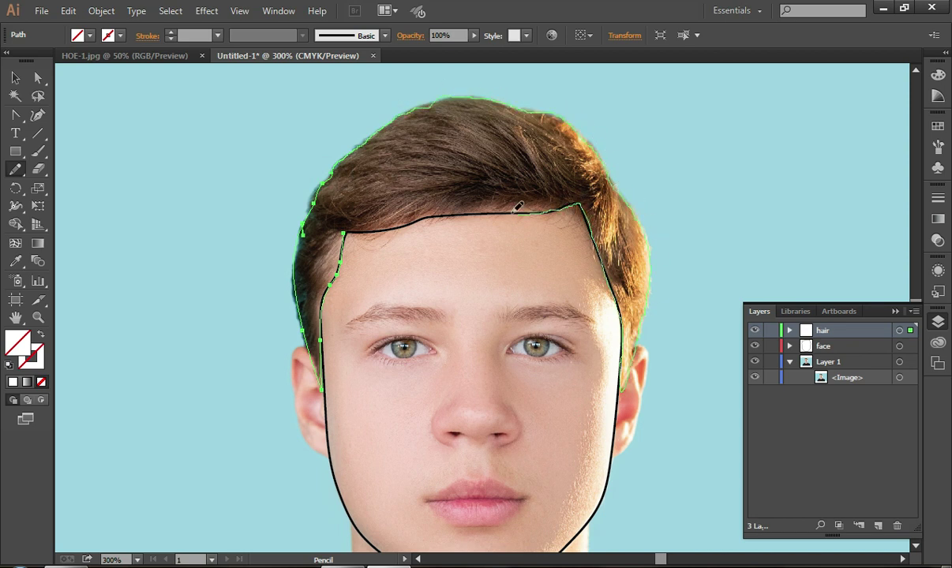
drag(346, 230, 344, 233)
click(120, 35)
click(41, 60)
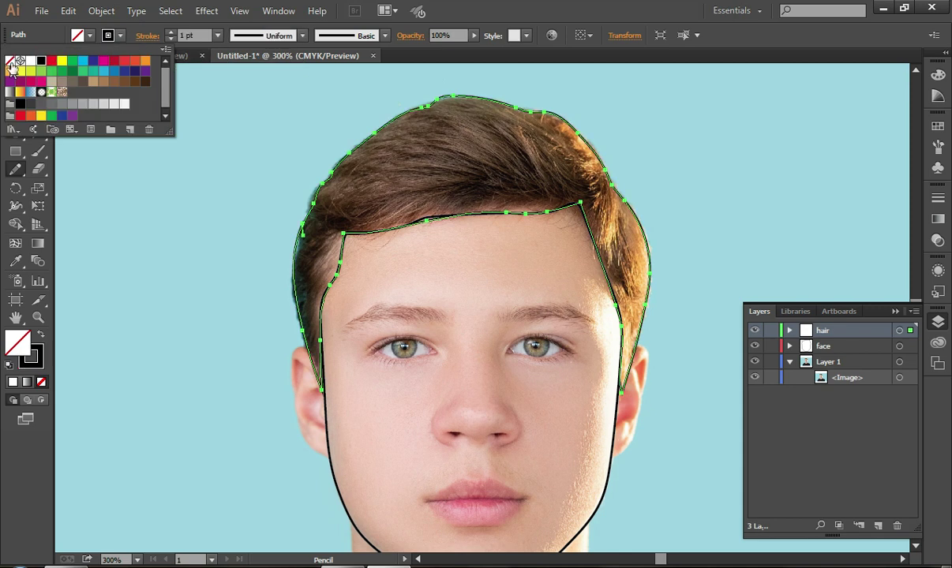
click(21, 167)
click(15, 78)
click(790, 175)
Add a new layer named ear above the hair layer
click(878, 525)
double_click(827, 330)
text(ear)
key(Return)
Trace the outlines of both ears with the Pencil tool, using a black stroke, and deselect them
key(n)
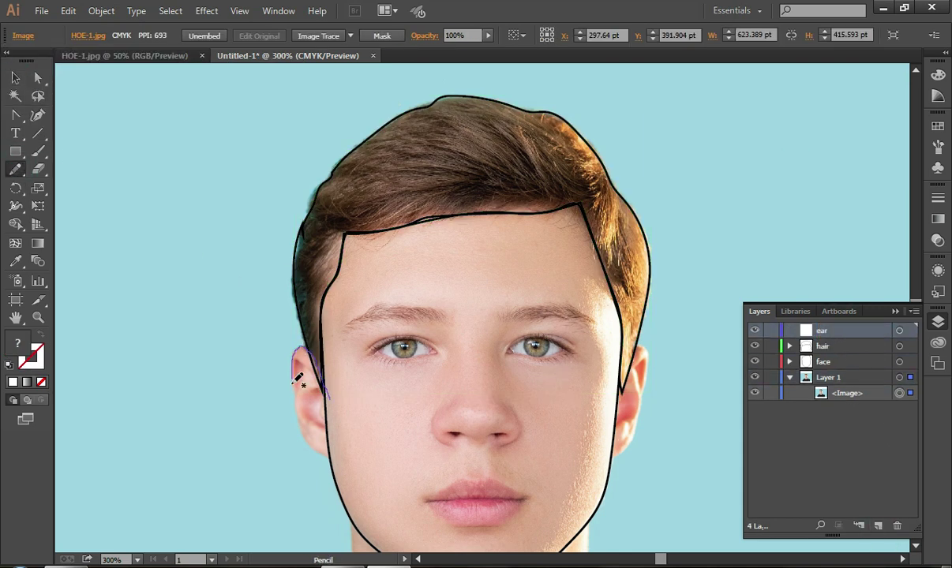
drag(329, 393, 326, 390)
click(120, 36)
click(41, 61)
click(622, 391)
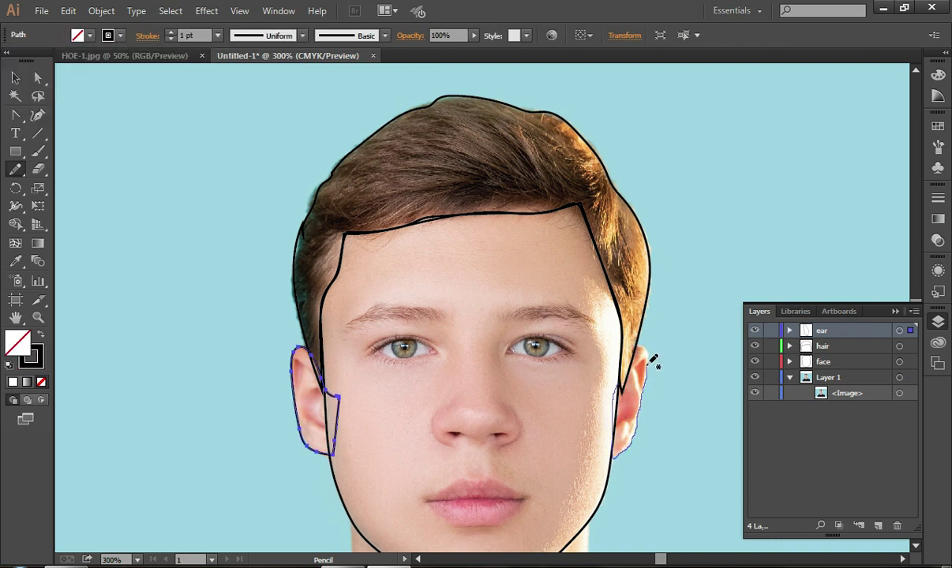
drag(621, 386, 622, 391)
click(811, 347)
click(15, 78)
click(734, 237)
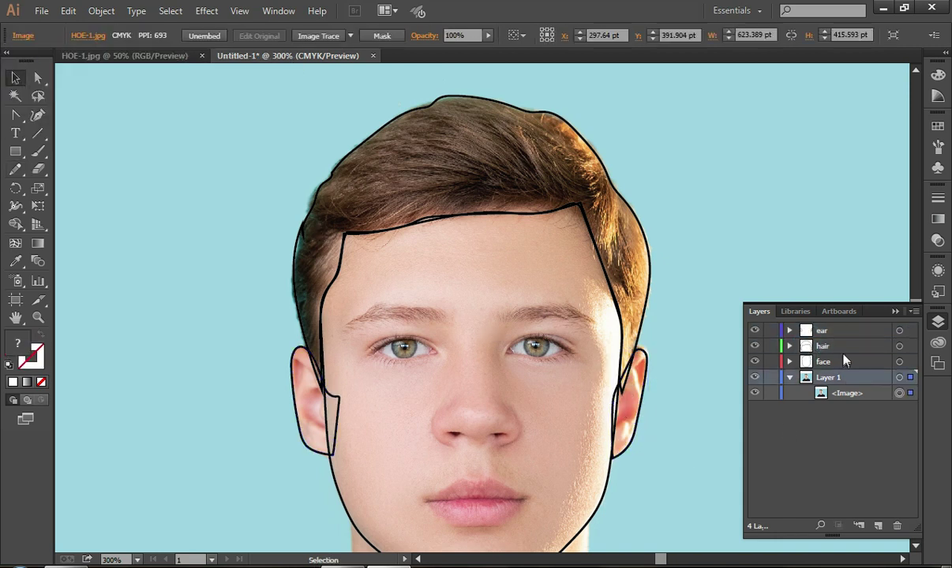
Add a new layer named lips above the ear layer and lock Layer 1 with the reference photo
click(842, 331)
click(878, 526)
key(Return)
key(n)
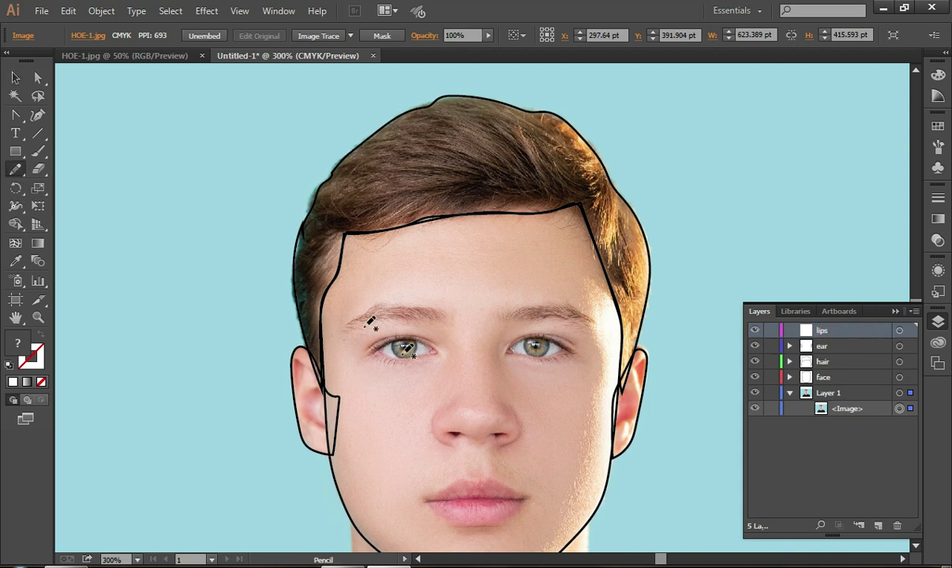
scroll(518, 355, down, 5)
click(772, 393)
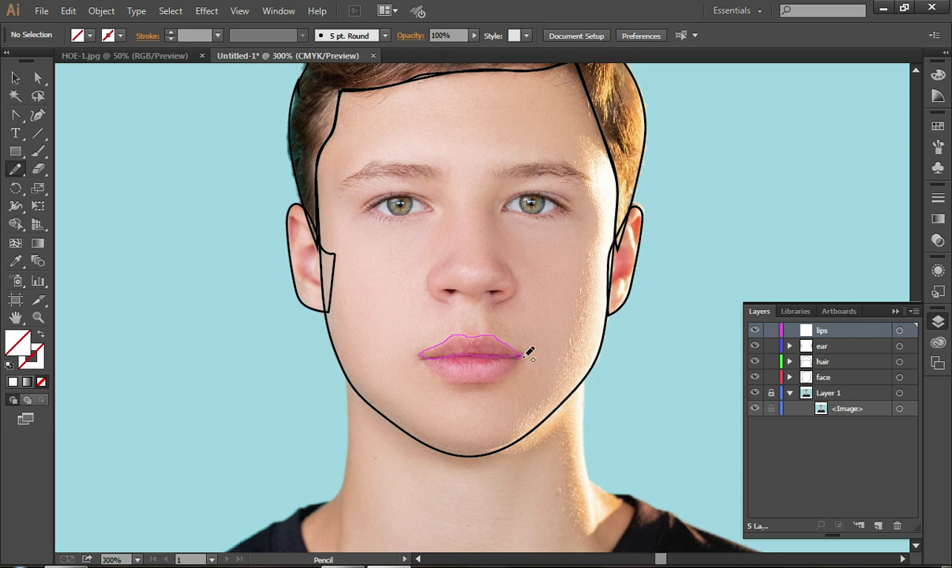
Trace the lips with the Pencil tool and set the stroke to black
drag(523, 357, 524, 355)
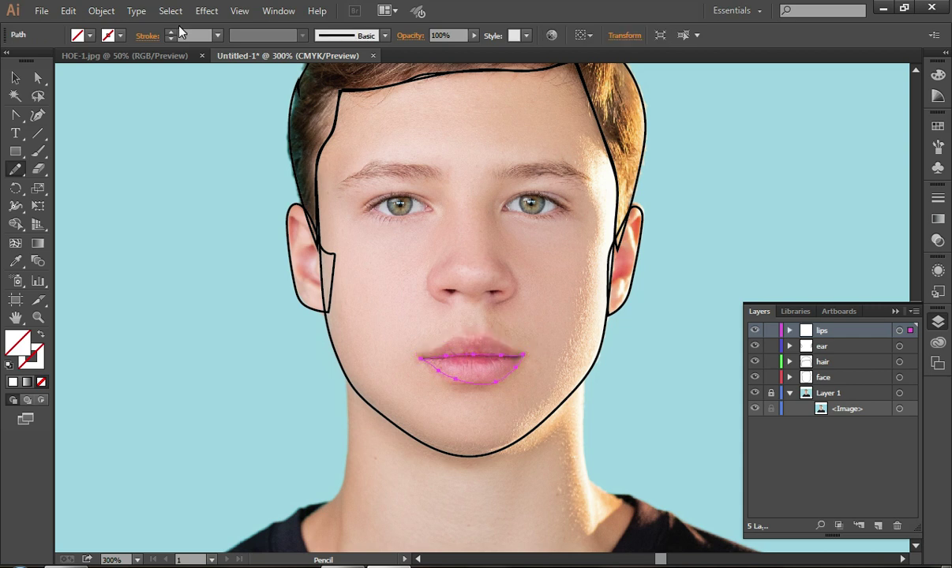
click(121, 35)
click(43, 60)
click(451, 342)
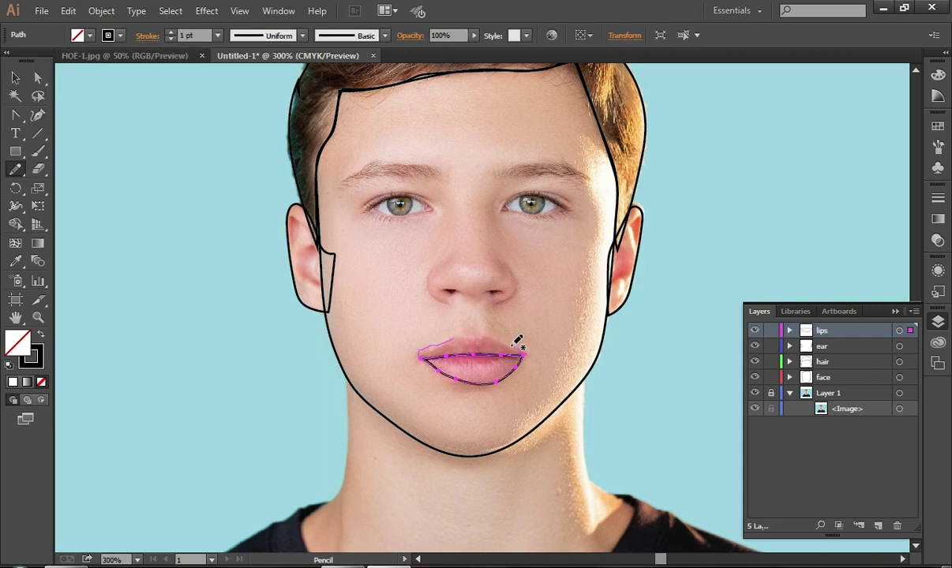
drag(454, 338, 453, 338)
Delete the traced lip paths from the lips layer
click(15, 78)
click(505, 399)
click(516, 366)
key(Delete)
click(517, 356)
key(Delete)
Redraw the outlines of the upper and lower lip with the Pencil tool and deselect them
key(n)
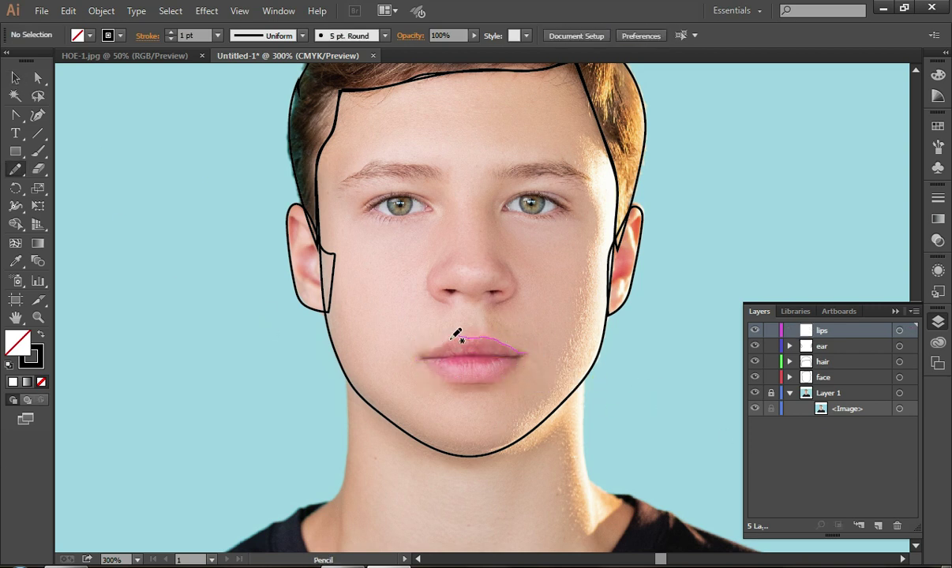
mouse_move(523, 350)
mouse_down()
mouse_move(441, 375)
mouse_move(485, 383)
mouse_move(514, 366)
mouse_move(491, 355)
mouse_move(426, 363)
mouse_up()
click(16, 78)
click(678, 355)
Add a new layer named eye above the lips layer, ready for pencil tracing around the eyes
click(878, 525)
double_click(830, 330)
text(eye)
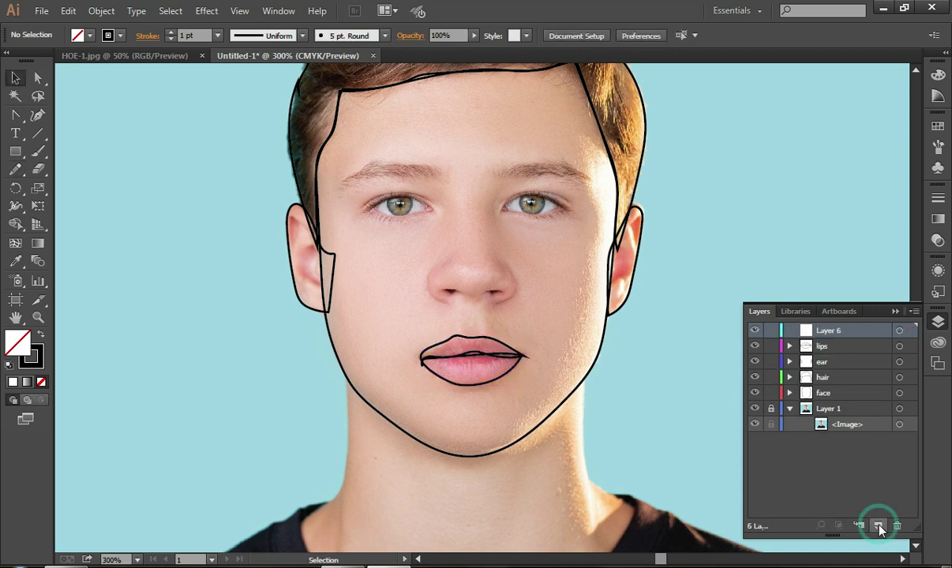
key(Return)
key(m)
key(z)
click(509, 211)
click(420, 306)
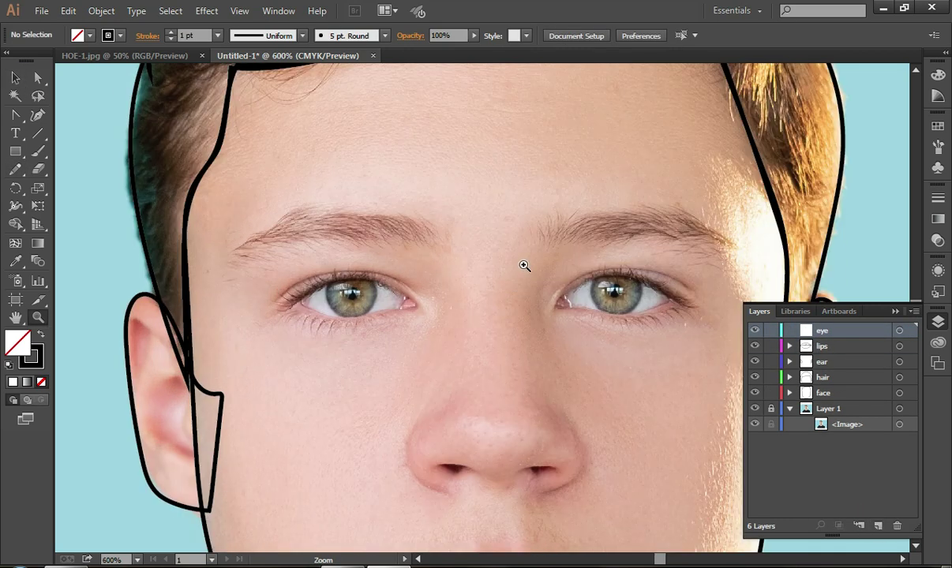
click(516, 287)
key(n)
drag(533, 335, 588, 297)
drag(533, 336, 590, 293)
drag(579, 337, 539, 325)
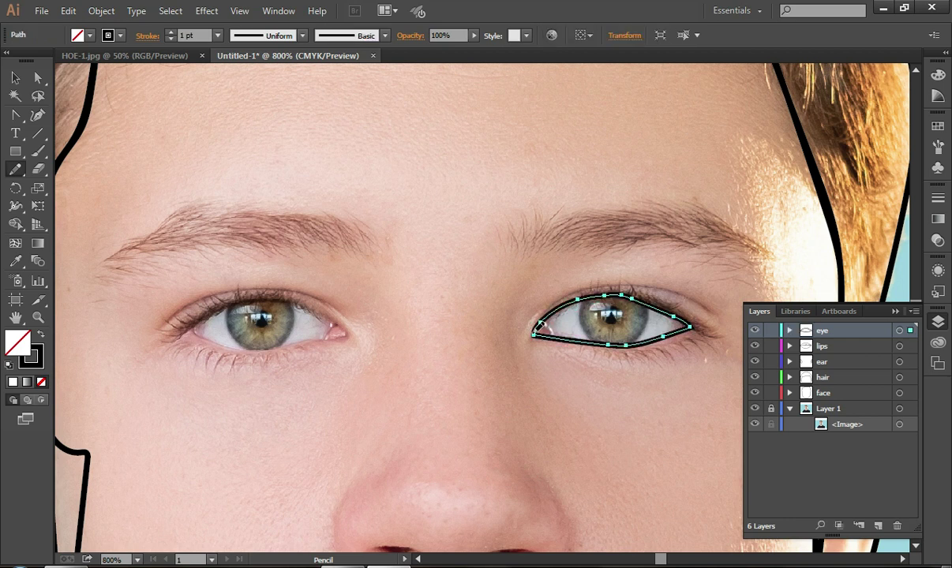
drag(594, 293, 606, 298)
Trace the almond-shaped outlines of both eyes along the eyelids with the Pencil tool
click(537, 334)
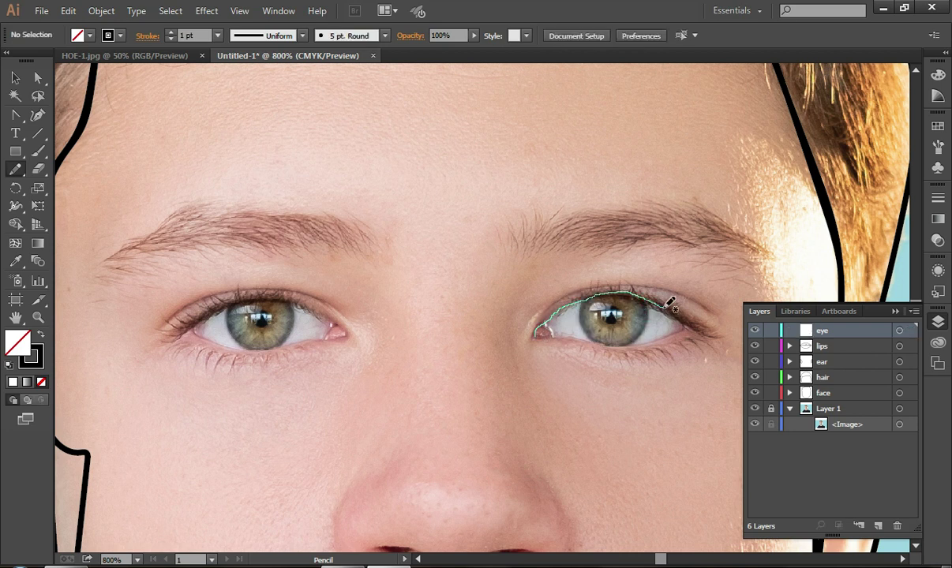
drag(538, 331, 535, 332)
drag(332, 325, 301, 307)
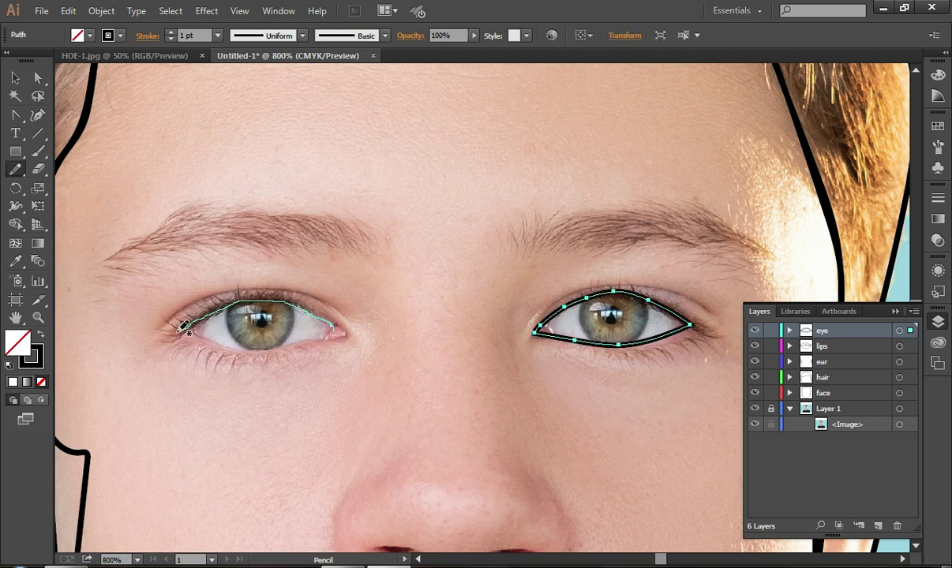
drag(287, 348, 335, 327)
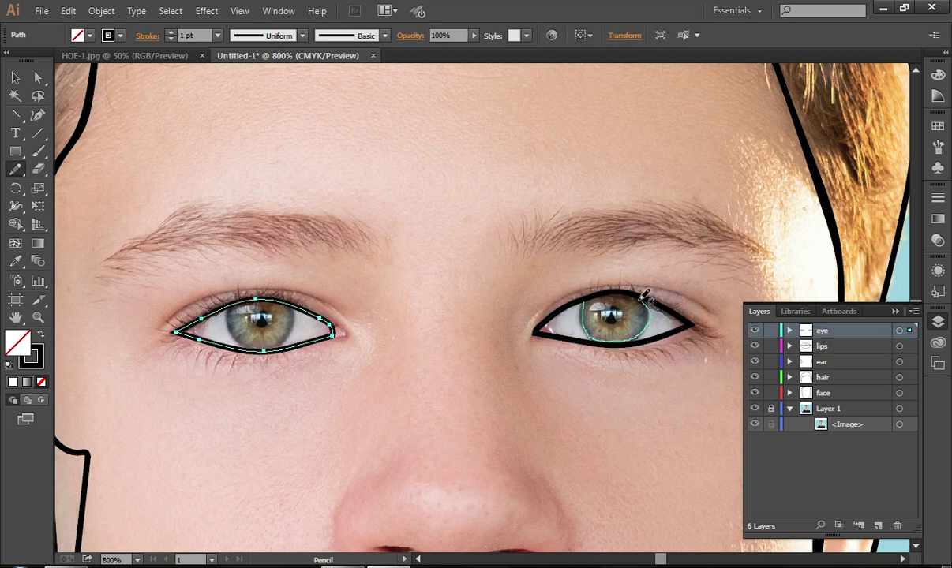
Trace the iris and the pupil of both eyes with the Pencil tool
drag(654, 303, 594, 304)
mouse_move(264, 350)
mouse_down()
mouse_move(228, 320)
mouse_move(251, 347)
mouse_move(284, 340)
mouse_move(296, 322)
mouse_move(268, 297)
mouse_move(228, 309)
mouse_up()
drag(608, 305, 607, 307)
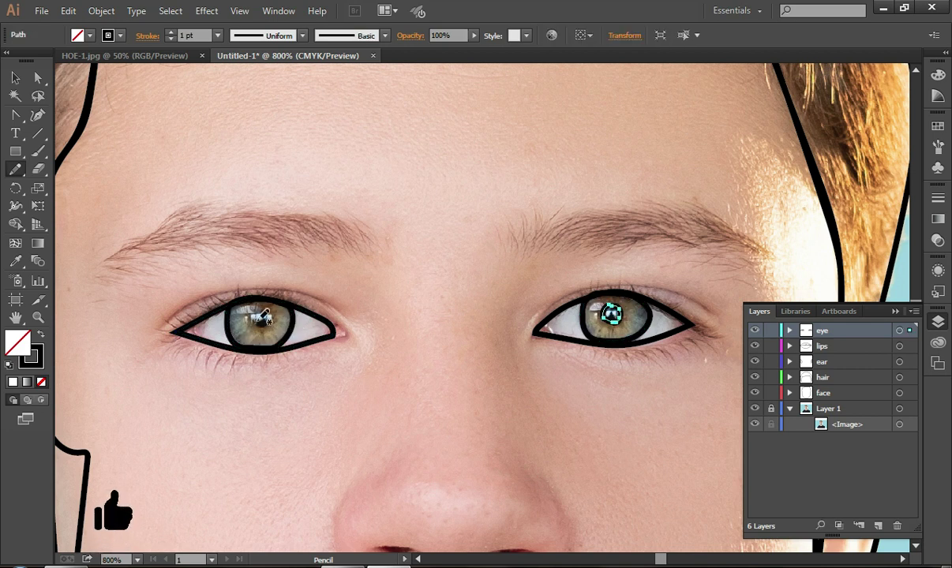
drag(271, 306, 267, 310)
Add a new layer named eyebrow above the eye layer
click(877, 526)
double_click(828, 330)
text(eye)
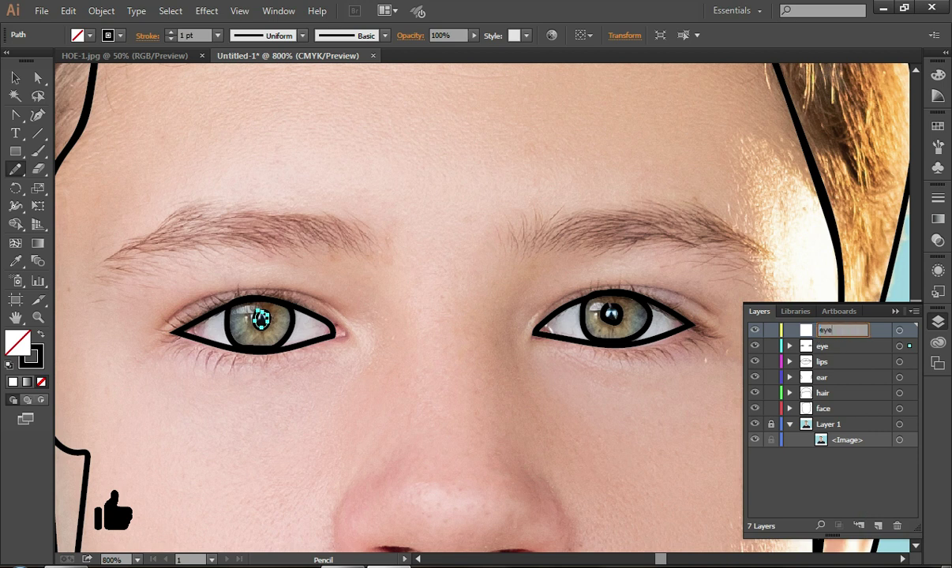
text(brow)
Trace closed outlines around both eyebrows with the Pencil tool
drag(507, 253, 724, 213)
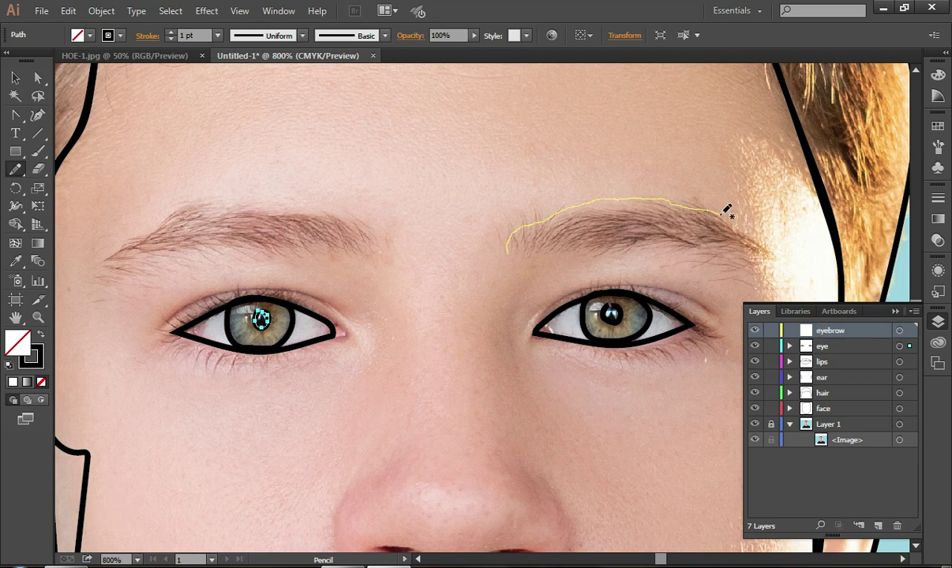
drag(509, 249, 512, 253)
drag(383, 244, 337, 209)
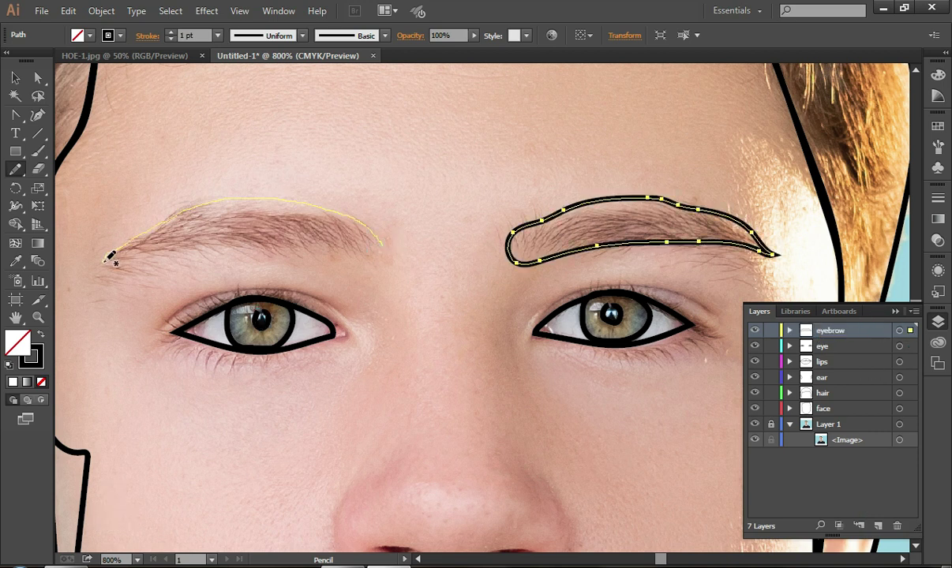
drag(381, 252, 382, 245)
Trace the curved wings on both sides of the nose and both nostrils with the Pencil tool
ctrl+click(409, 271)
ctrl+alt+click(492, 451)
ctrl+alt+click(493, 451)
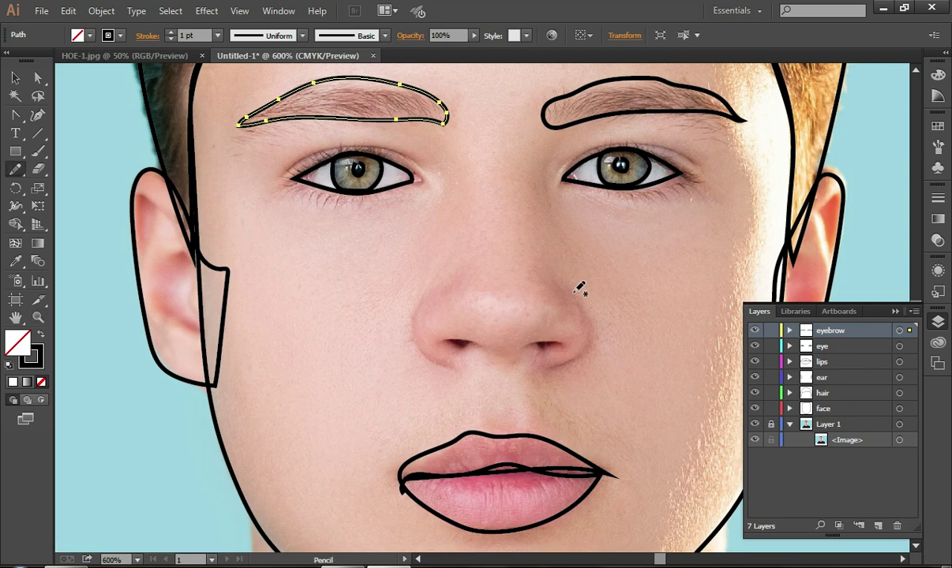
drag(568, 291, 568, 294)
drag(438, 283, 438, 350)
drag(434, 290, 434, 286)
mouse_move(479, 344)
mouse_down()
mouse_move(450, 339)
mouse_move(480, 345)
mouse_up()
drag(545, 352, 548, 352)
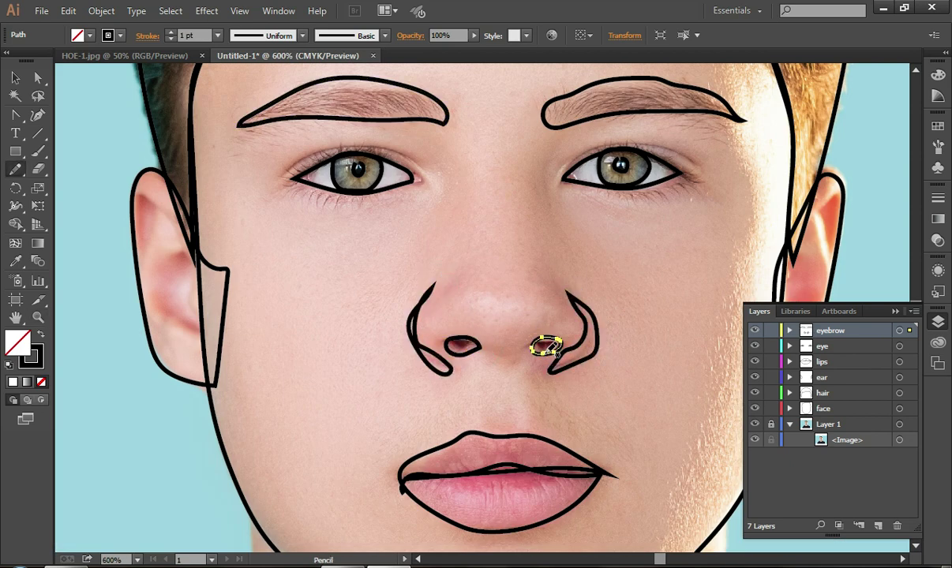
Add a new layer and trace the neck with the Pencil tool, overlapping the chin above and the shirt collar below
key(ctrl+l)
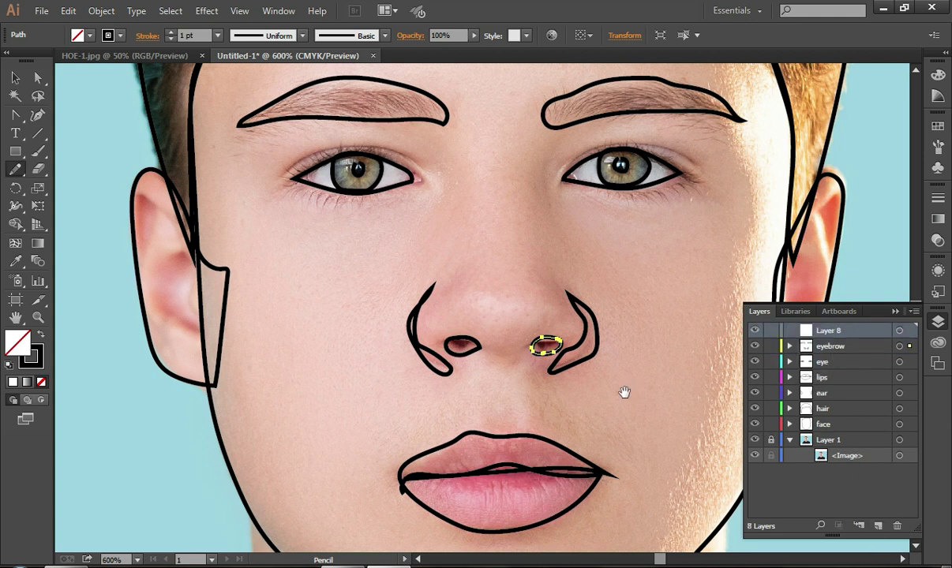
drag(624, 392, 624, 183)
drag(642, 323, 574, 166)
key(z)
alt+click(531, 313)
drag(404, 240, 452, 253)
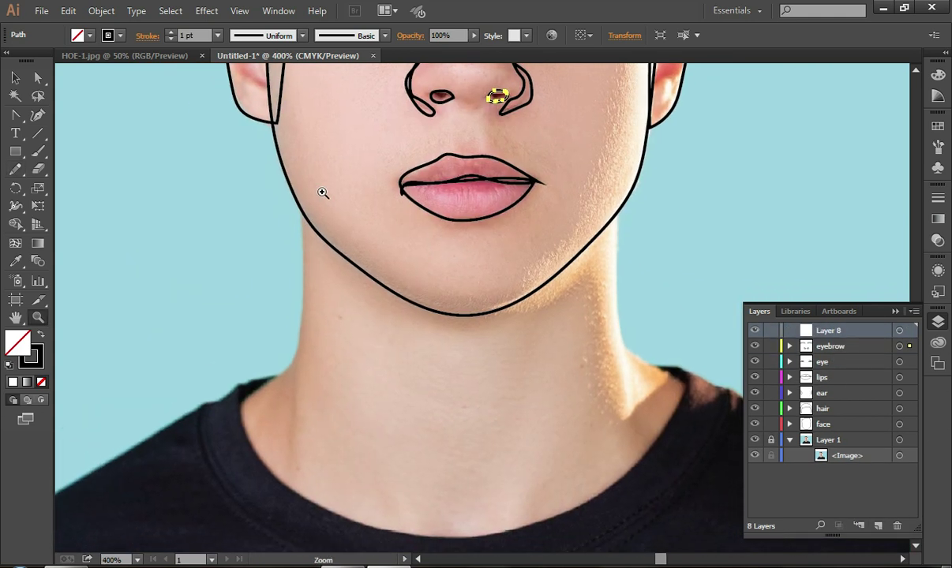
key(n)
mouse_move(251, 399)
mouse_down()
mouse_move(501, 560)
mouse_move(654, 361)
mouse_up()
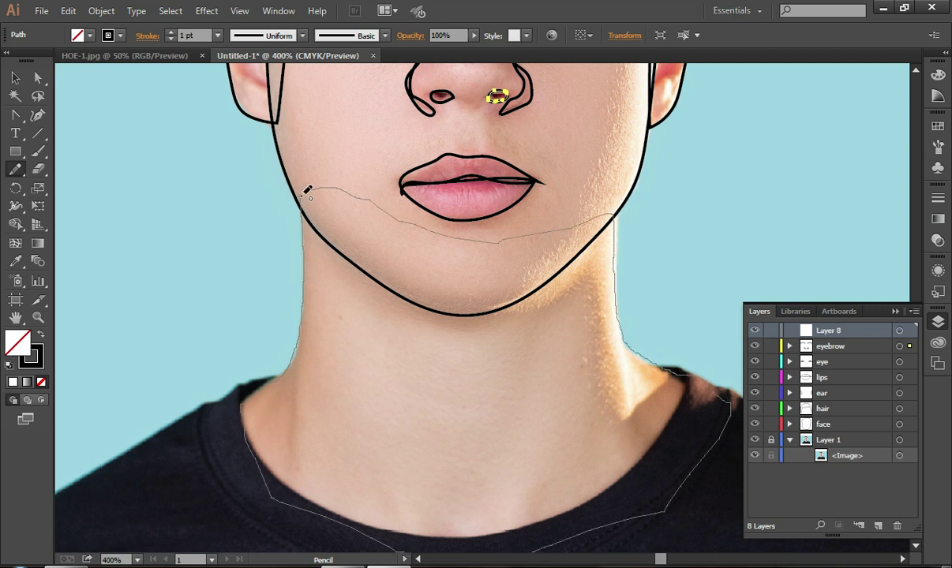
drag(308, 192, 308, 191)
Rename the layer holding the neck outline as neck
double_click(830, 332)
text(neck)
key(Return)
click(877, 525)
double_click(828, 330)
text(sh)
drag(669, 415, 631, 240)
key(z)
alt+click(582, 324)
alt+click(586, 328)
drag(597, 349, 531, 460)
key(n)
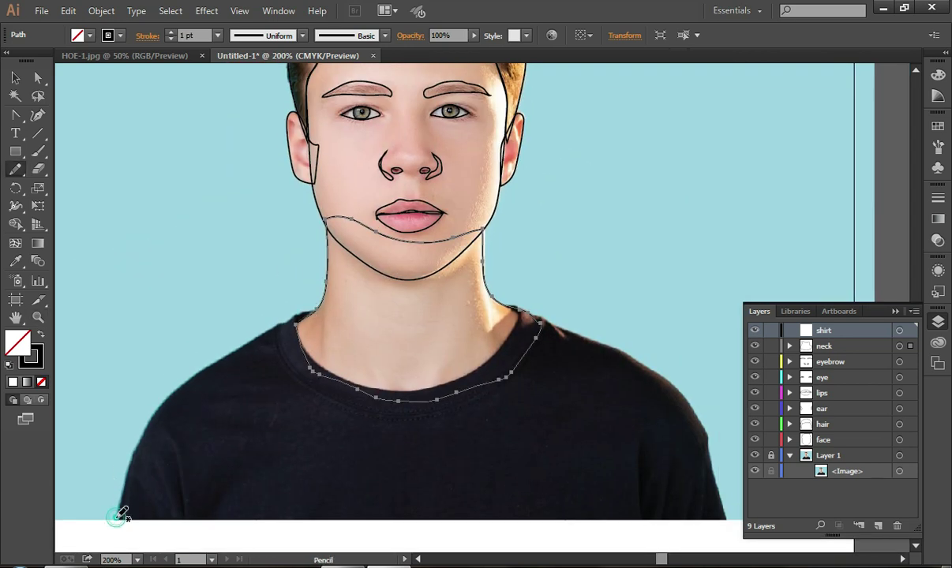
drag(307, 317, 307, 316)
key(Delete)
key(ctrl+z)
key(ctrl+z)
key(ctrl+z)
key(ctrl+z)
Deselect the neck outline and add a new layer named shirt for tracing with the Pencil tool
key(v)
click(183, 322)
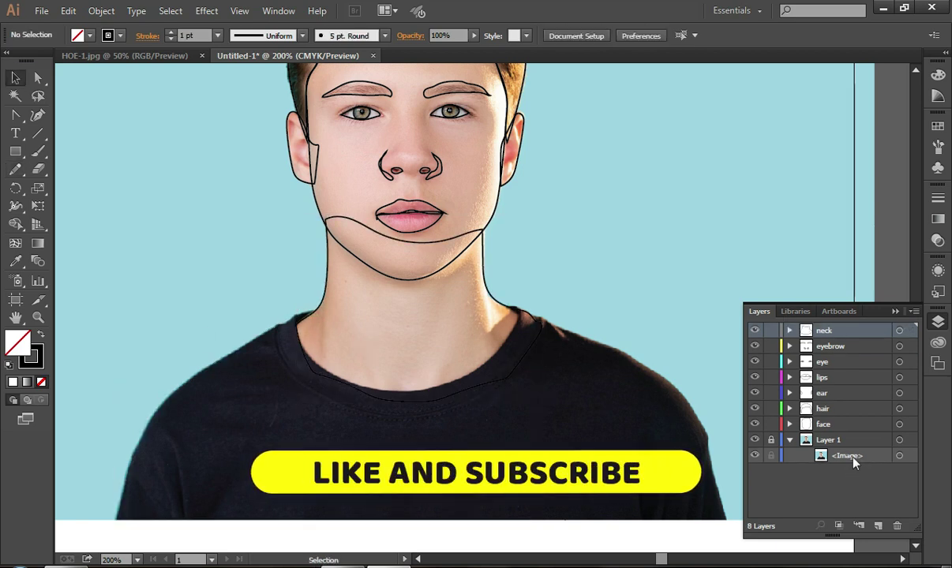
key(ctrl+l)
double_click(831, 331)
text(shirt)
key(Return)
key(z)
click(378, 450)
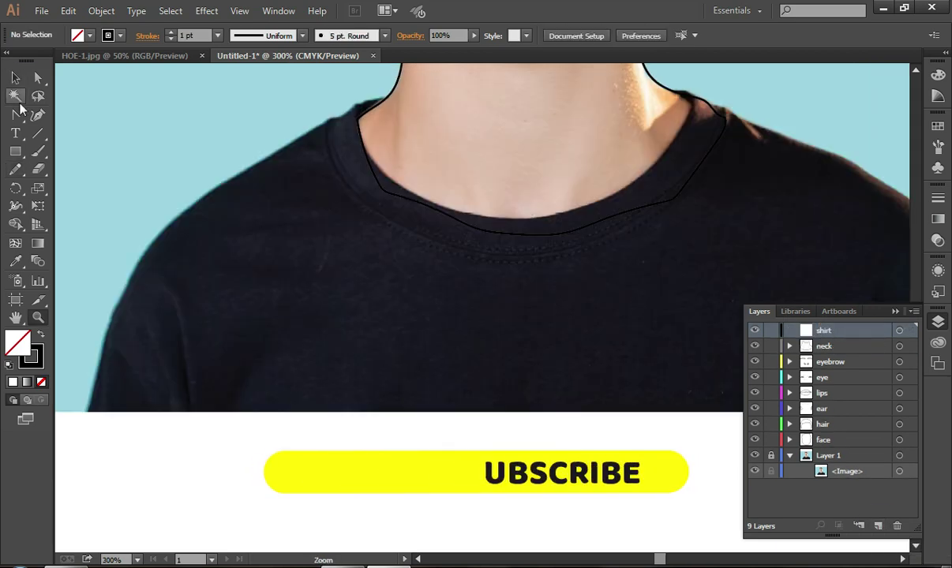
click(16, 169)
mouse_move(386, 100)
mouse_down()
mouse_move(363, 127)
mouse_move(372, 159)
mouse_up()
drag(553, 208, 649, 82)
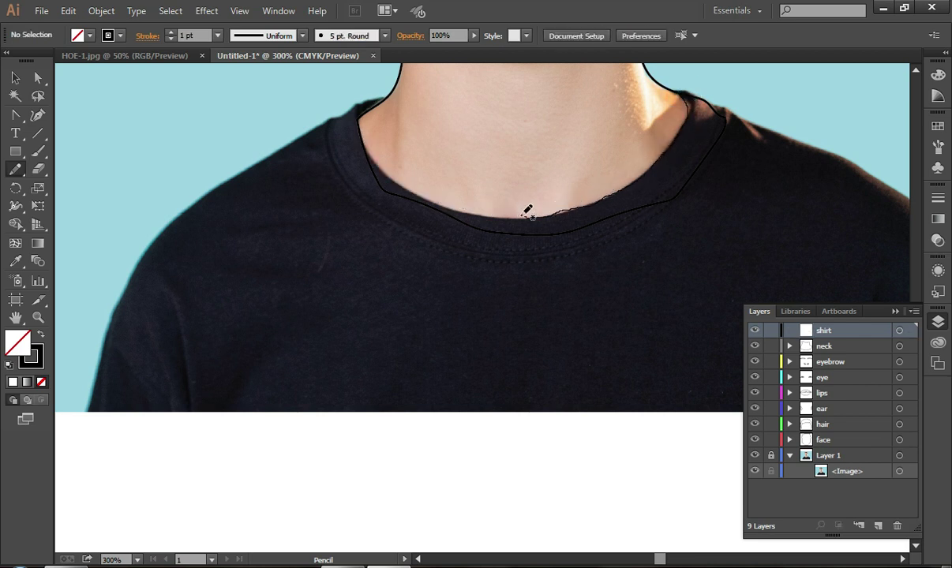
drag(437, 195, 420, 187)
key(ctrl+z)
Trace the black shirt with the Pencil tool along the neckline, both shoulders and sleeves, and the photo's lower edge
mouse_move(376, 106)
mouse_down()
mouse_move(376, 161)
mouse_move(425, 196)
mouse_up()
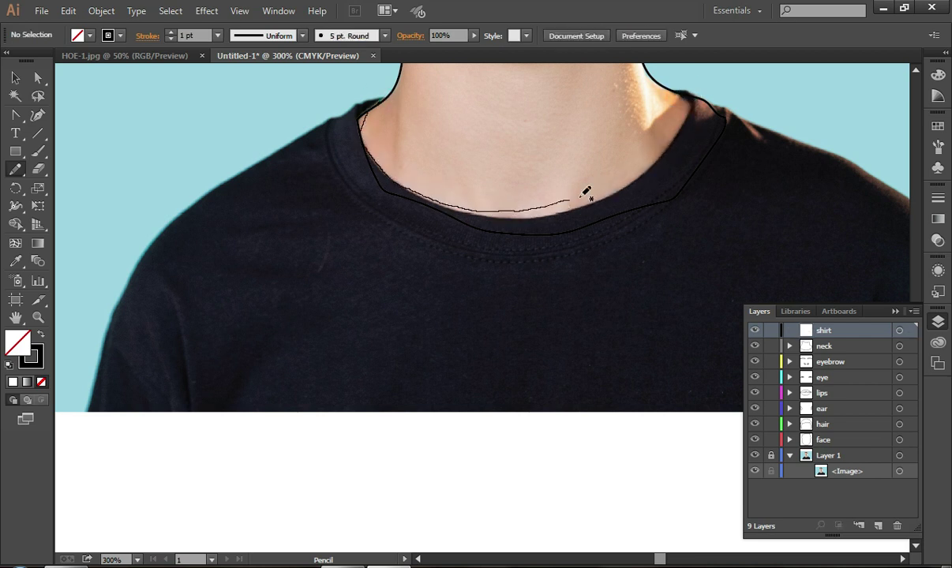
key(space)
mouse_move(823, 153)
mouse_down()
mouse_move(899, 194)
mouse_move(595, 201)
mouse_up()
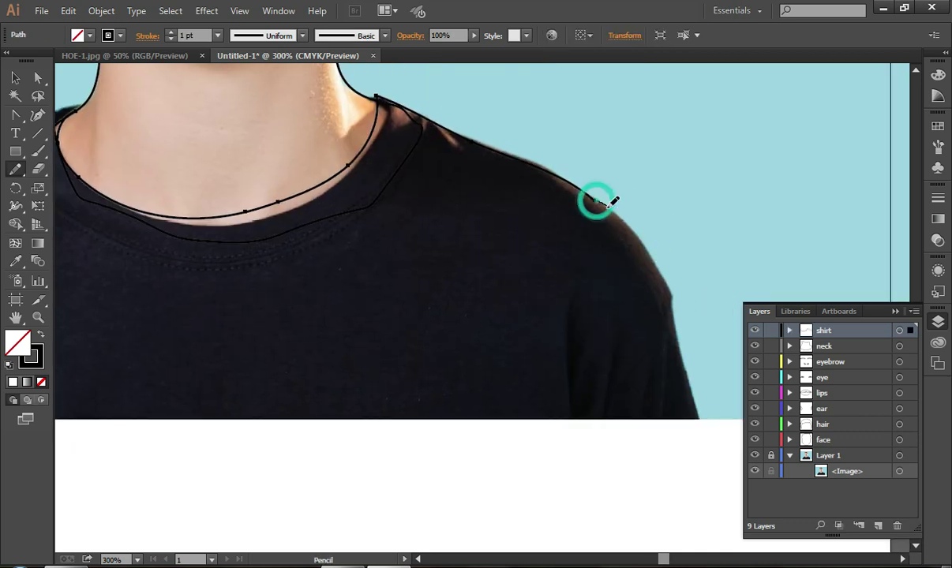
drag(98, 390, 419, 406)
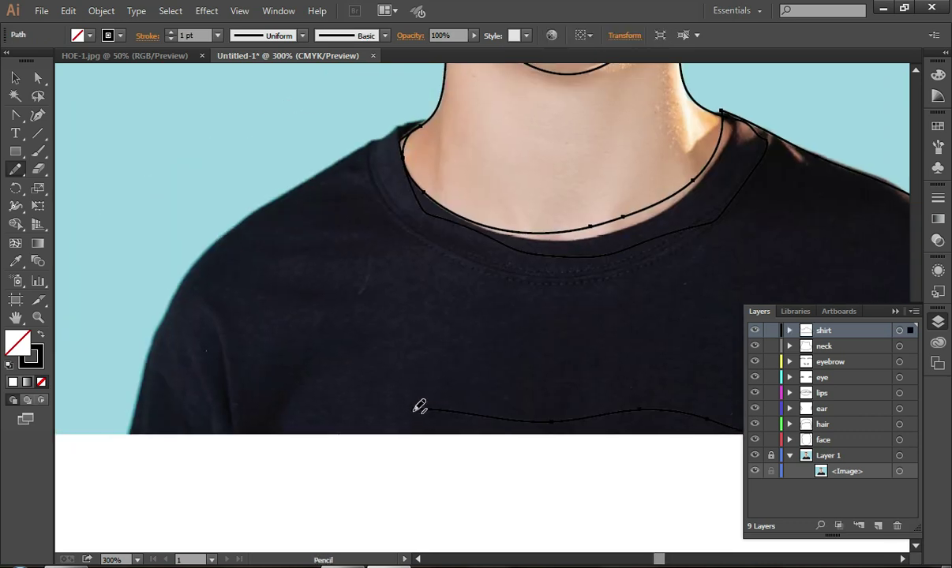
drag(415, 120, 424, 123)
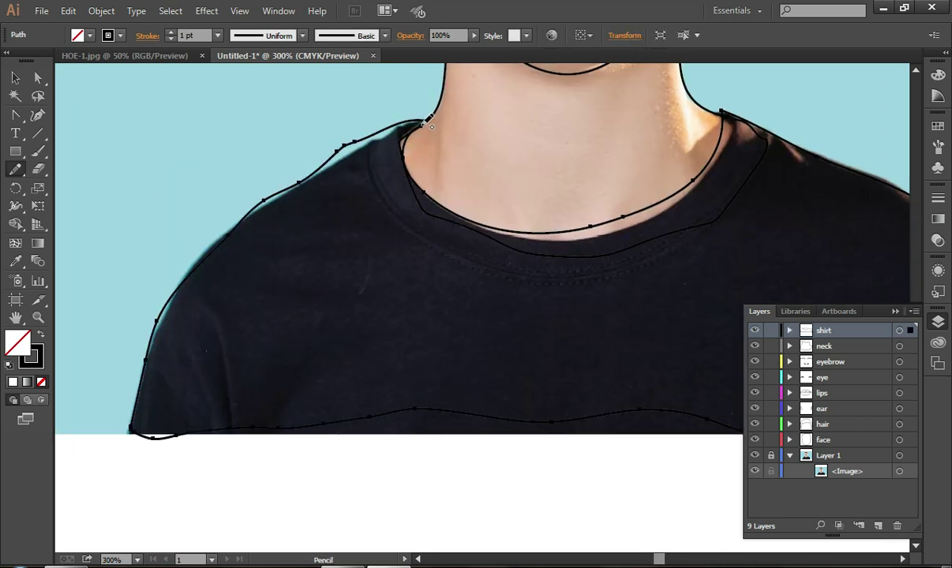
Deselect the shirt outline and add a new layer named shadow for tracing with the Pencil tool
click(17, 83)
click(457, 154)
key(space)
drag(457, 154, 266, 561)
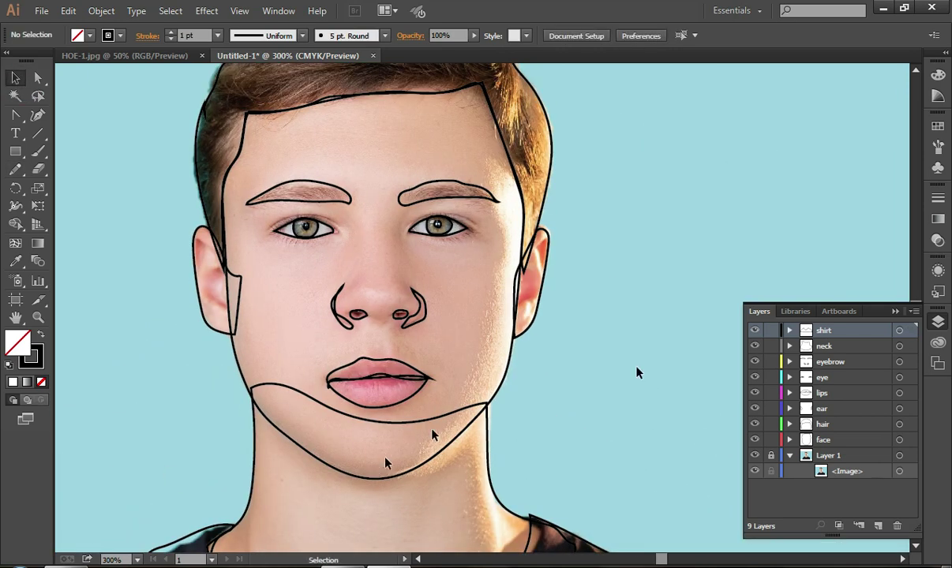
click(858, 526)
text(shadow)
key(Return)
key(n)
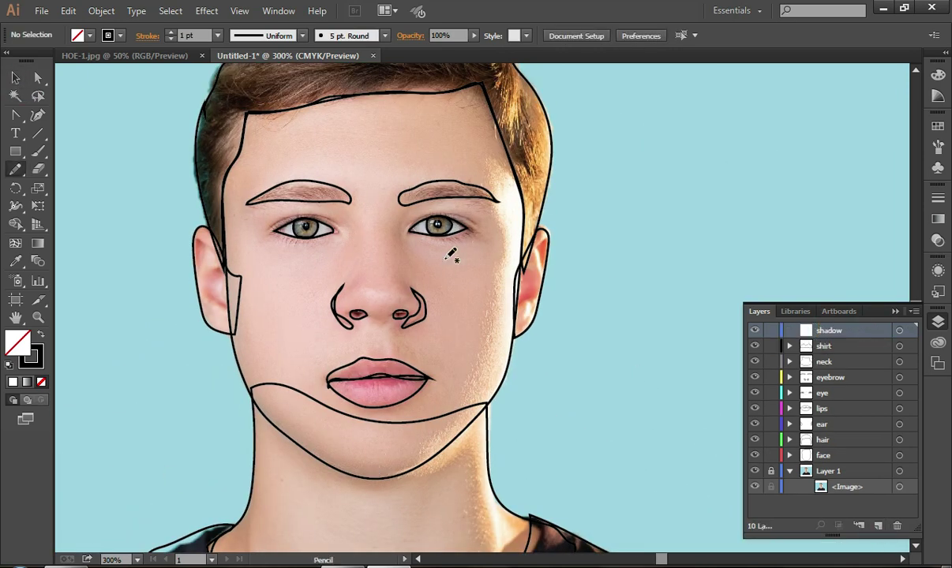
Trace the shadow shapes inside both ears and the creases above both eyes with the Pencil tool
drag(551, 244, 554, 241)
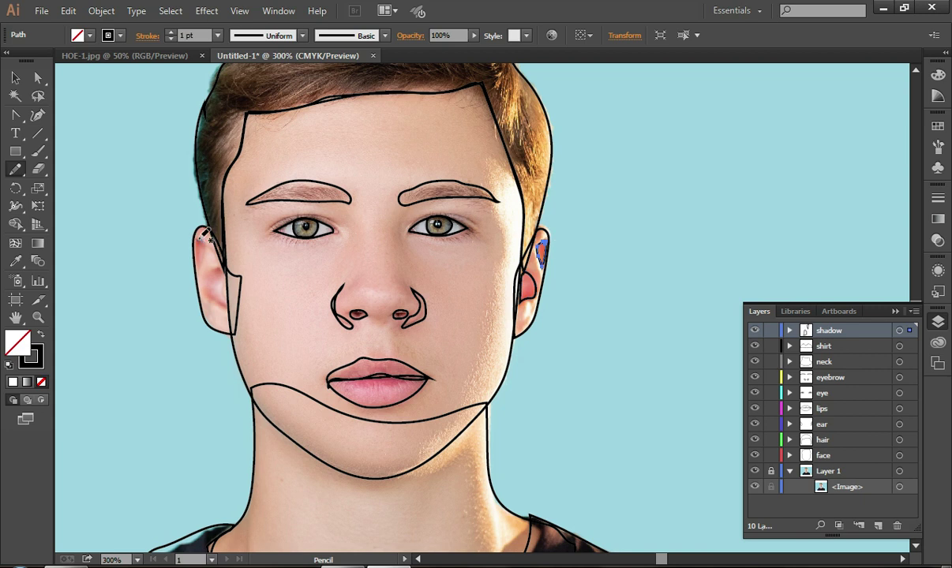
drag(203, 241, 213, 271)
mouse_move(210, 290)
mouse_down()
mouse_move(229, 308)
mouse_move(211, 290)
mouse_up()
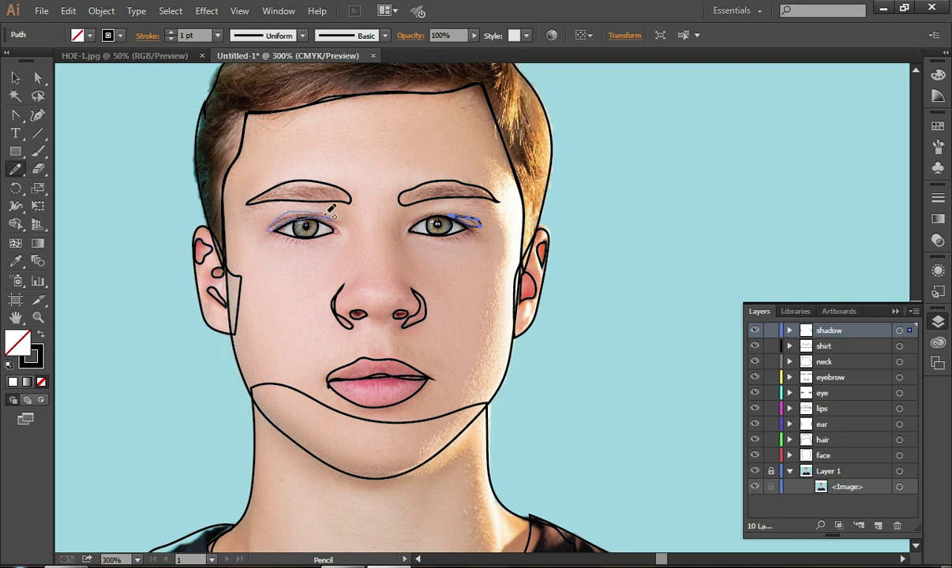
Trace the shadow under the lower lip and the lighter strip of side hair, then deselect everything
scroll(331, 210, down, 5)
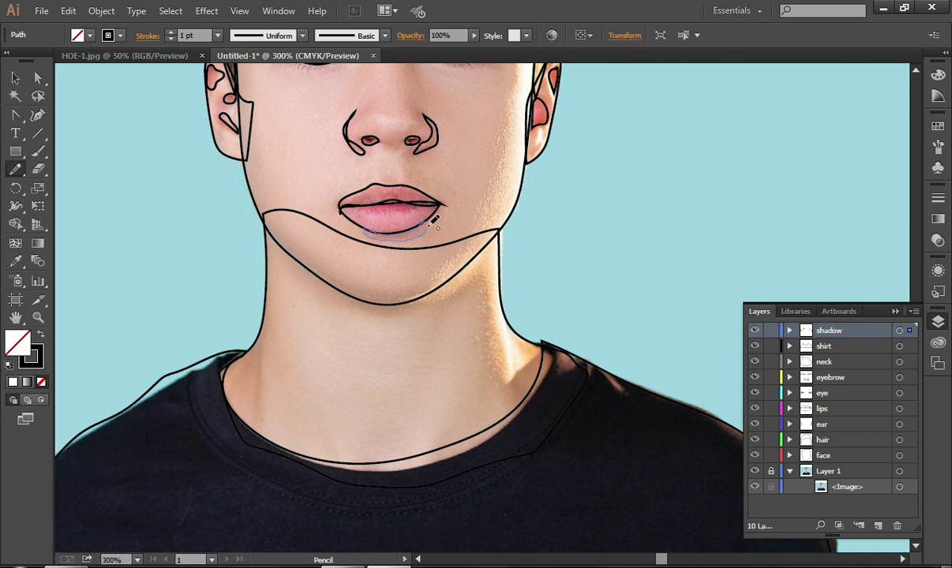
drag(432, 224, 430, 226)
scroll(473, 268, up, 8)
drag(436, 131, 448, 184)
drag(454, 139, 452, 136)
click(15, 77)
click(608, 318)
Unlock Layer 1 and place a copy of the photo beside the traced portrait as a color reference
key(z)
alt+click(410, 383)
alt+click(410, 383)
alt+click(410, 383)
click(19, 76)
drag(377, 251, 306, 245)
click(814, 468)
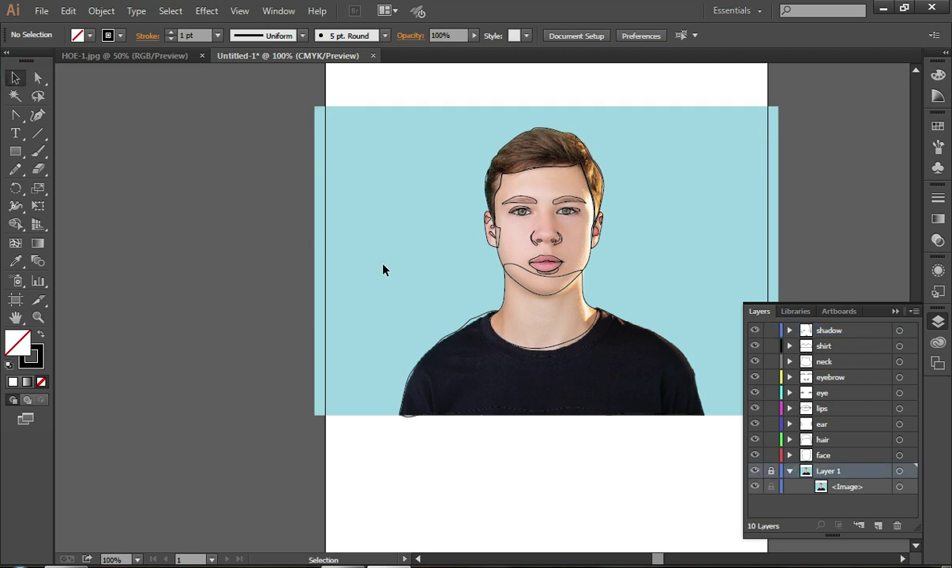
click(771, 471)
drag(402, 264, 86, 260)
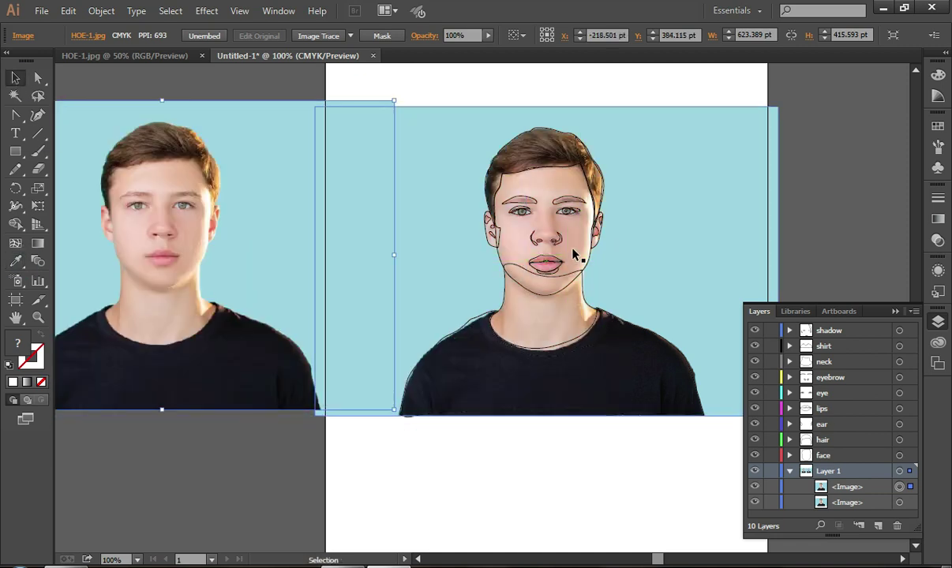
Fill the hair with dark brown and the side hair strip with lighter brown, both sampled from the photo copy with the Eyedropper
click(543, 165)
key(i)
click(157, 133)
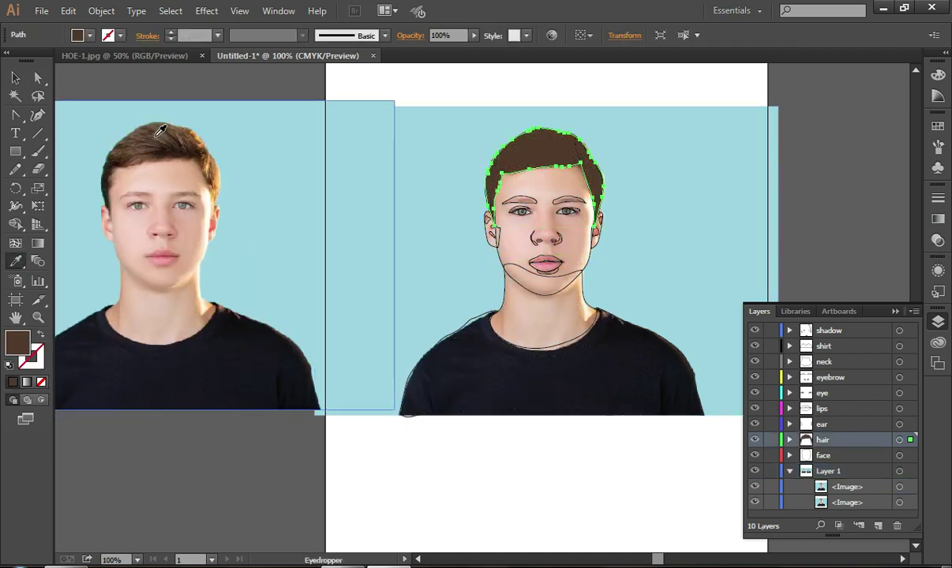
click(15, 77)
click(590, 162)
click(16, 260)
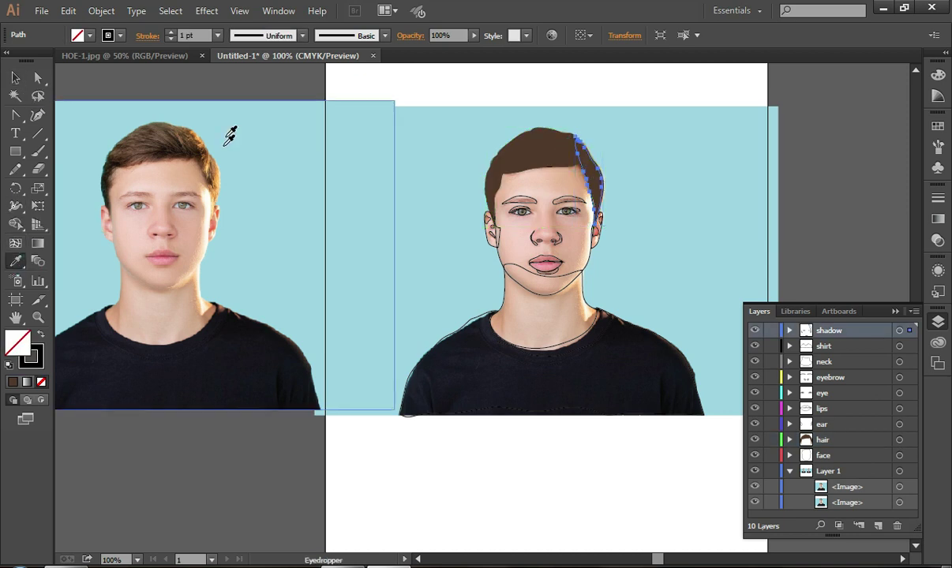
click(212, 158)
click(209, 160)
click(207, 160)
Fill the neck with a tan skin tone and the face with light pink, both sampled from the photo copy
key(v)
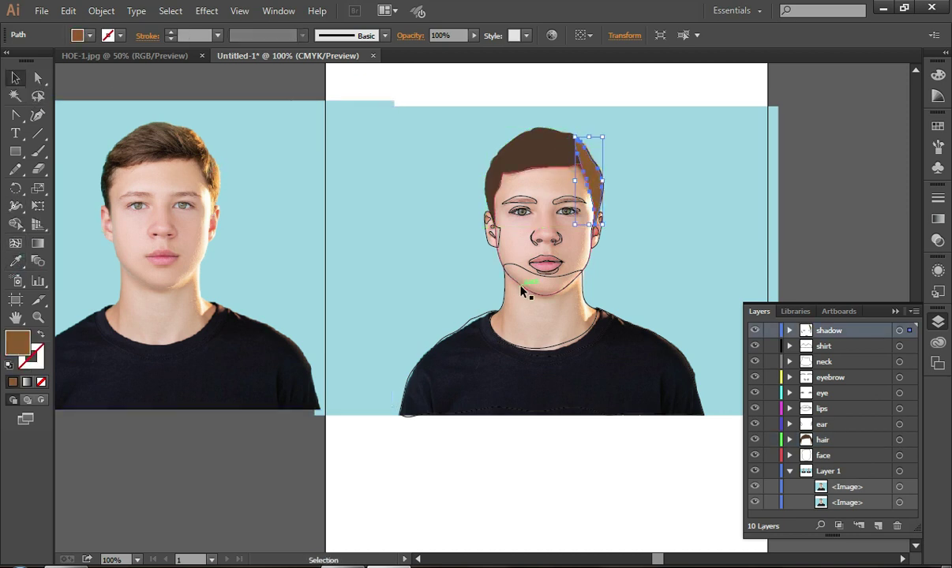
click(518, 282)
key(i)
click(173, 300)
click(192, 317)
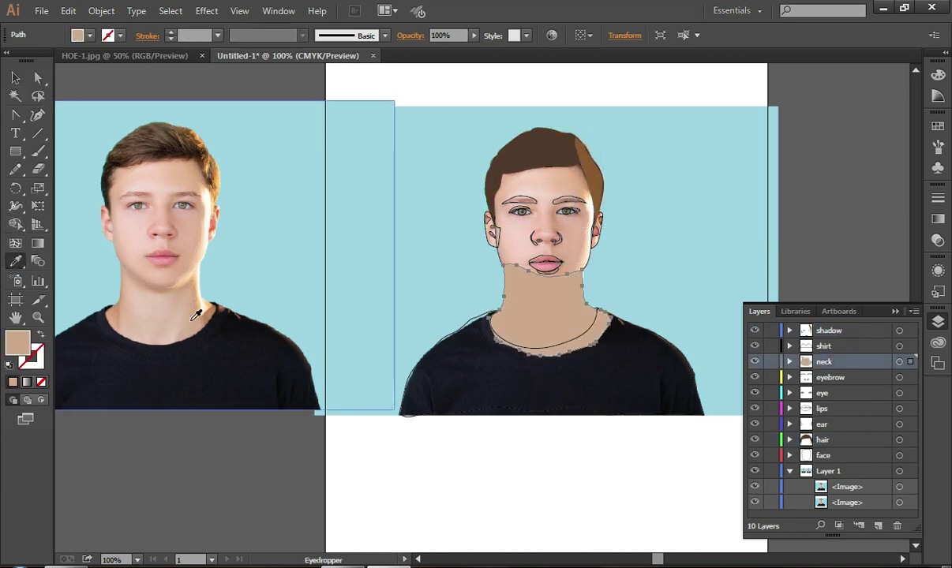
click(15, 77)
click(500, 257)
click(16, 260)
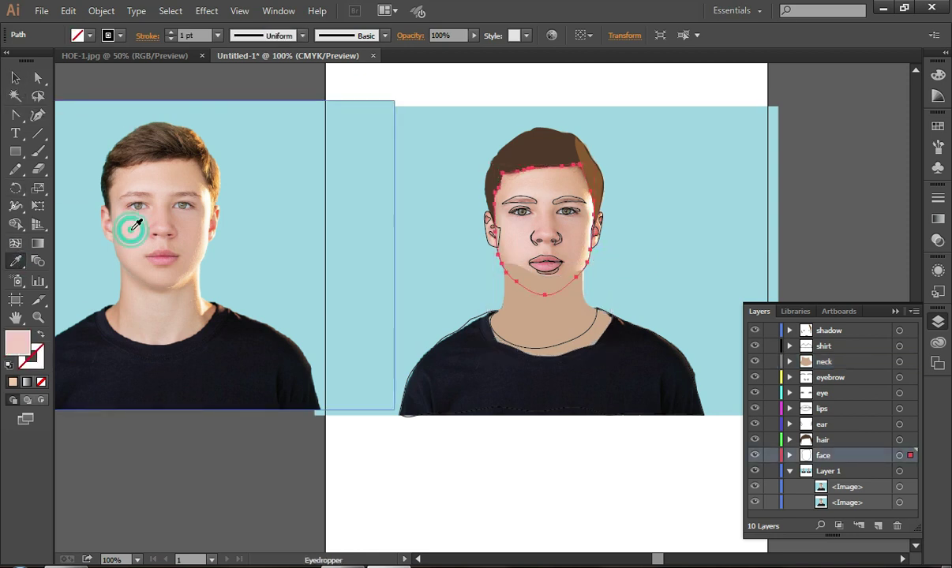
click(136, 225)
Fill the lips with the photo's lip pink and both eyebrows with its reddish-brown brow color
click(15, 77)
click(553, 264)
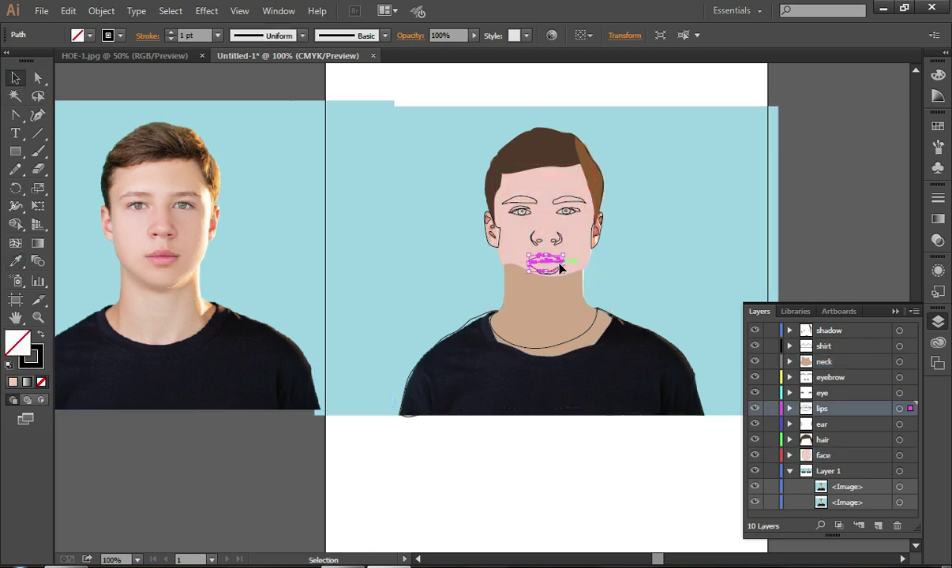
click(15, 261)
click(169, 255)
key(v)
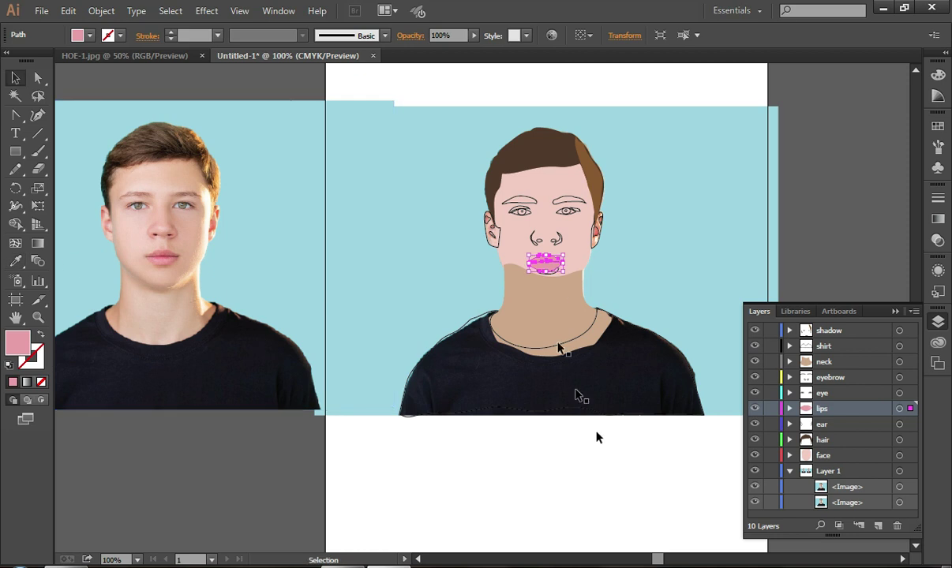
click(565, 204)
shift+click(566, 204)
key(i)
click(132, 189)
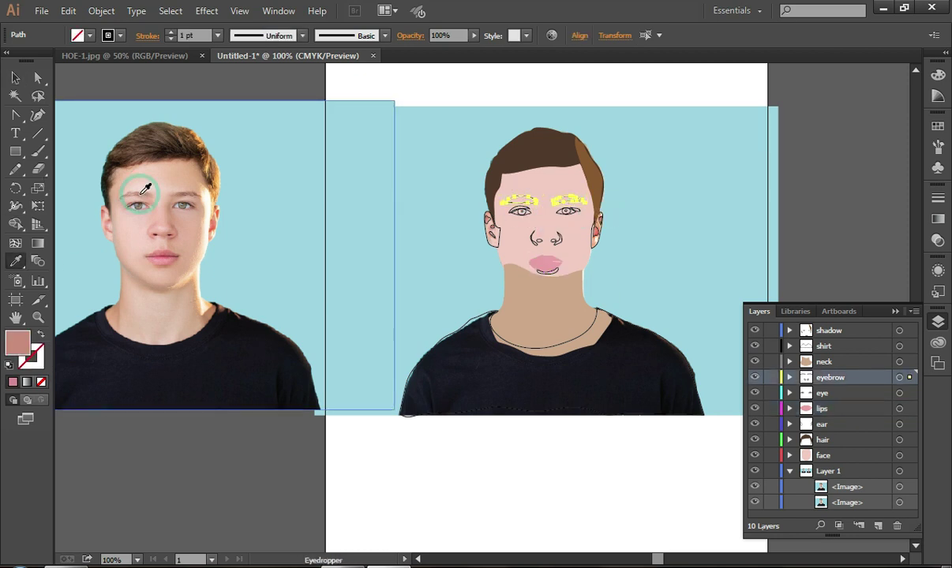
Fill the shirt with the near-black color sampled from the photo copy's shirt
key(v)
click(488, 366)
key(i)
click(212, 298)
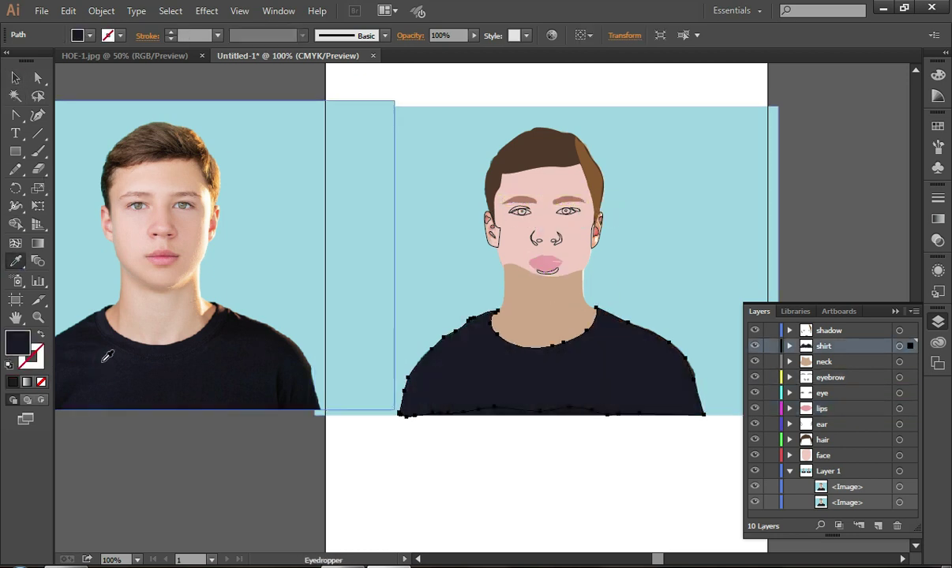
Fill both ear outlines with the orange-pink skin tone sampled from the photo copy's ear
click(17, 79)
click(490, 227)
key(i)
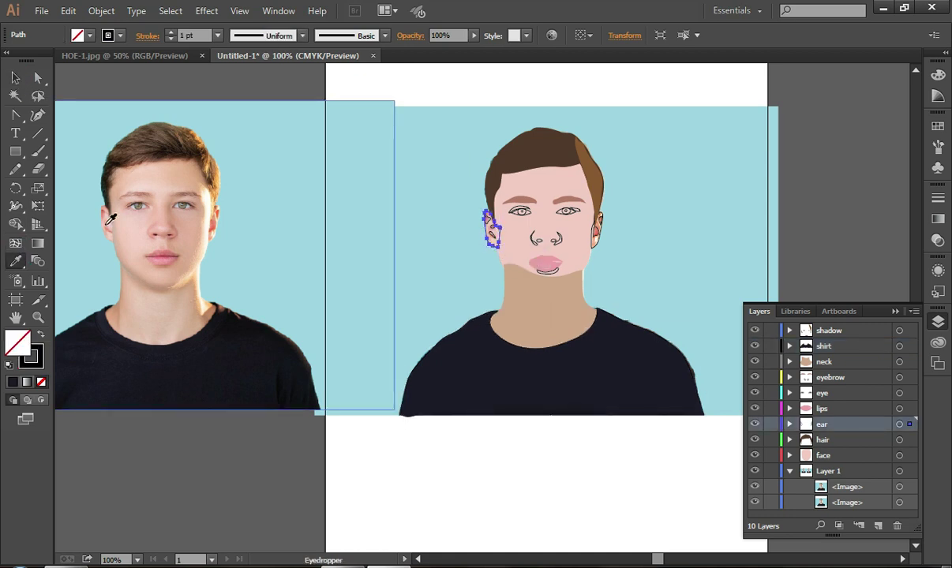
click(112, 217)
click(16, 78)
click(597, 243)
click(17, 264)
click(112, 218)
Fill both nose side contours with a brownish skin shadow color sampled beside the photo's nose
click(15, 78)
click(539, 244)
key(i)
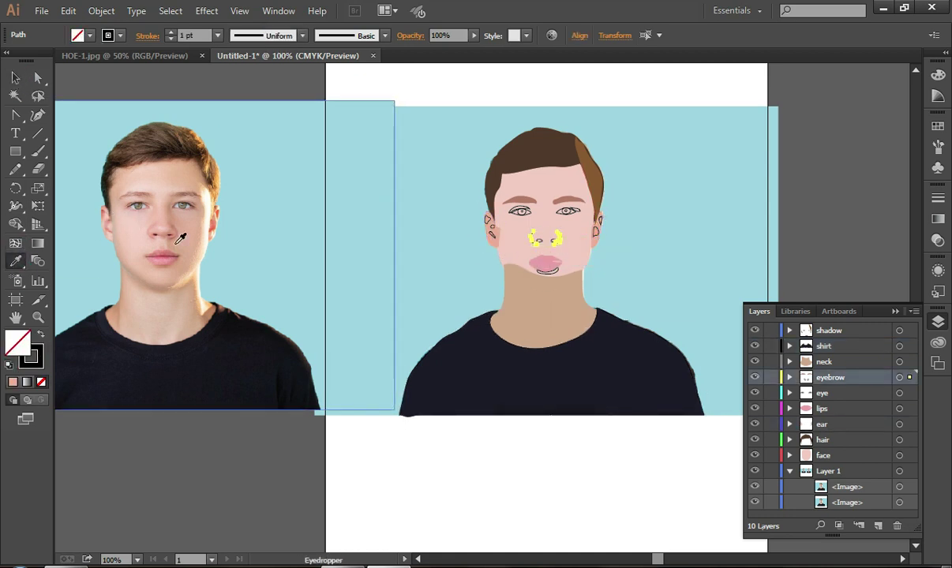
click(181, 223)
click(178, 230)
Fill the shadow shapes inside both ears with the red sampled from the photo copy's ear
key(v)
click(490, 228)
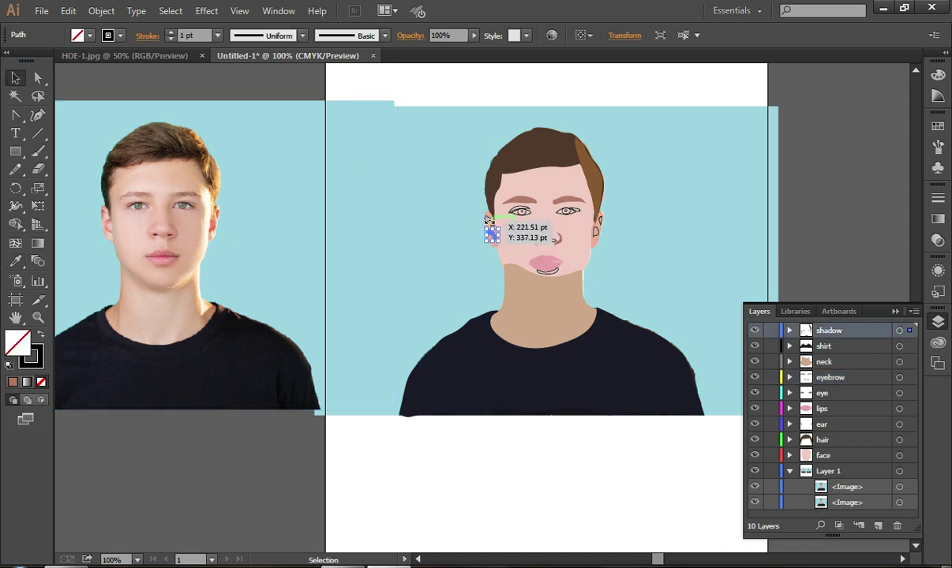
shift+click(600, 221)
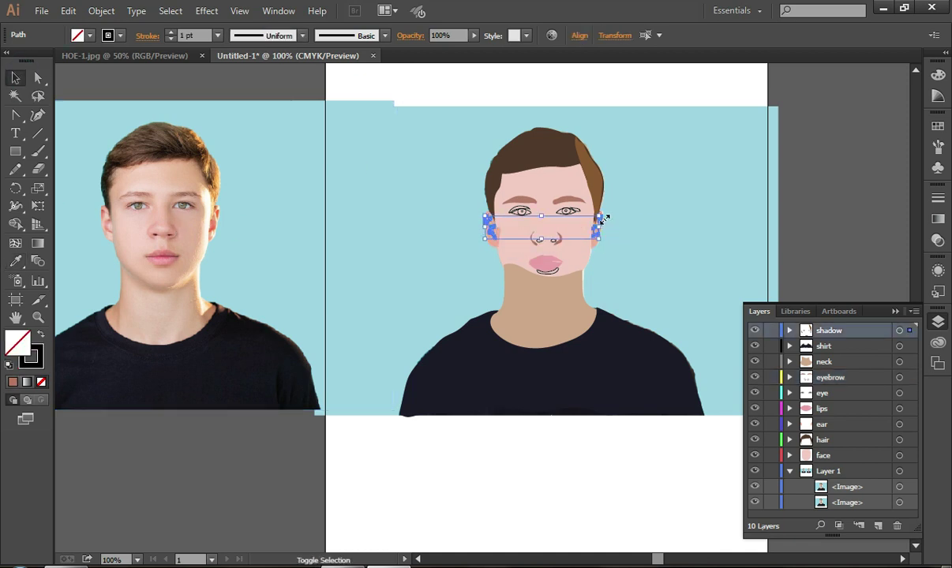
key(i)
click(216, 225)
Fill both eye outlines with the light gray sampled from the white of the photo's eye
click(13, 79)
click(439, 205)
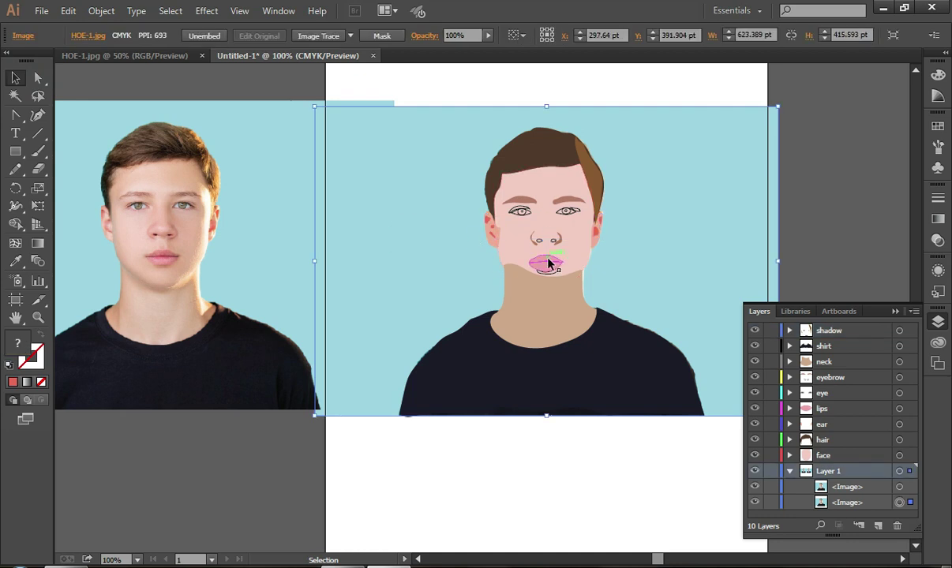
click(561, 214)
shift+click(529, 214)
click(16, 261)
click(92, 261)
click(178, 206)
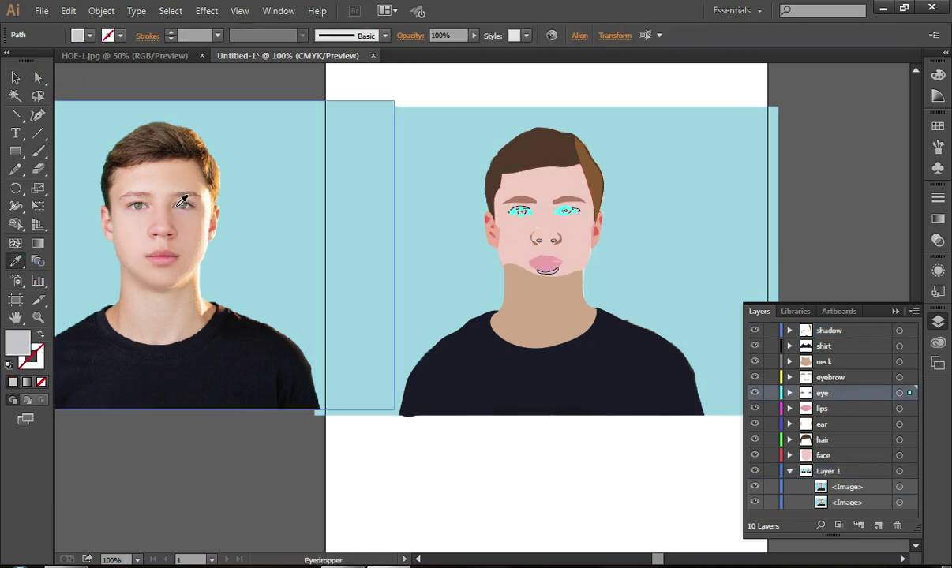
Fill the shadow under the lower lip and both eyelid creases with brown skin tones sampled from the photo copy
key(v)
click(548, 270)
key(i)
click(163, 265)
key(v)
click(514, 209)
shift+click(578, 210)
key(i)
click(193, 208)
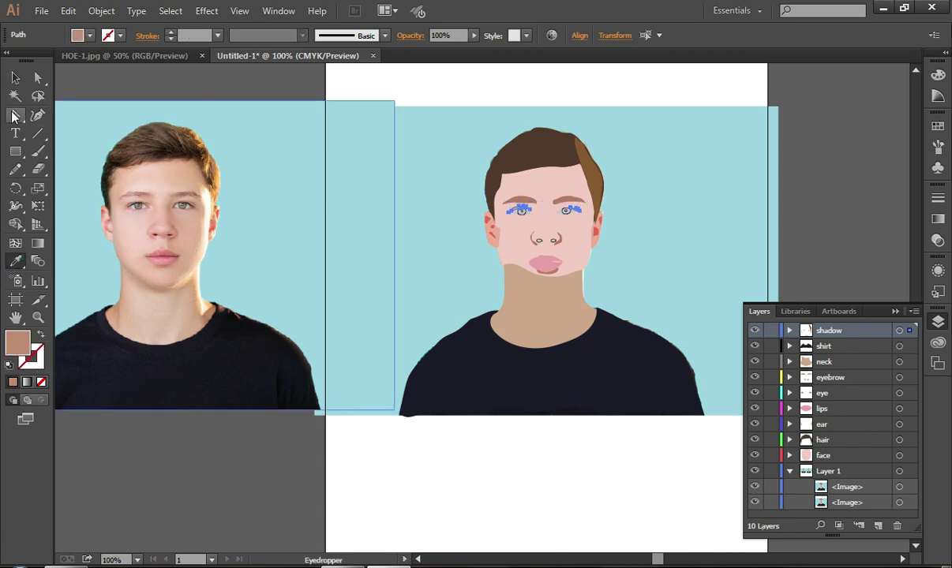
Fill both nostrils with the dark maroon sampled from the photo copy's nostril
click(16, 79)
click(540, 241)
shift+click(555, 241)
click(16, 261)
click(155, 235)
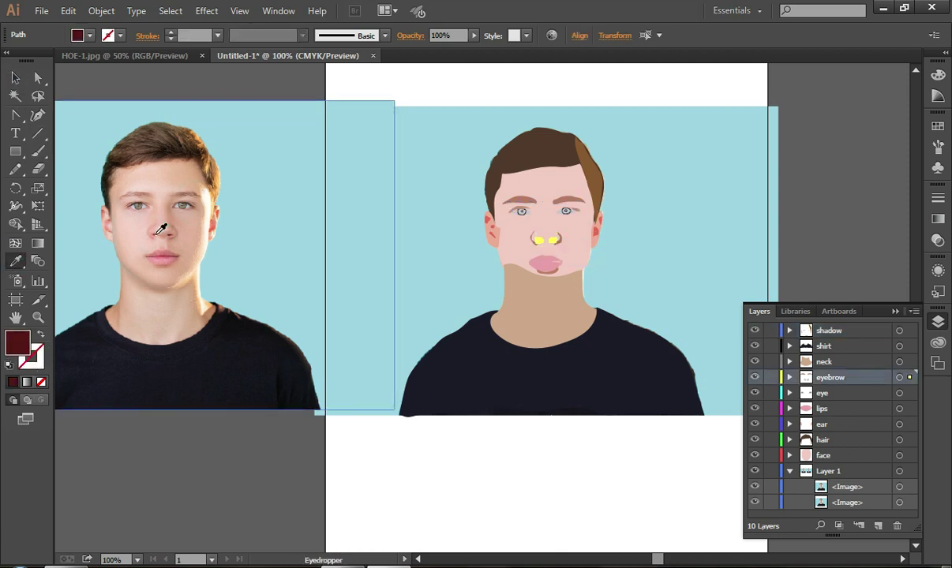
Move the neck layer directly above Layer 1 and the ear layer between the face and neck layers
click(16, 79)
click(119, 121)
drag(825, 362, 831, 463)
drag(826, 409, 824, 445)
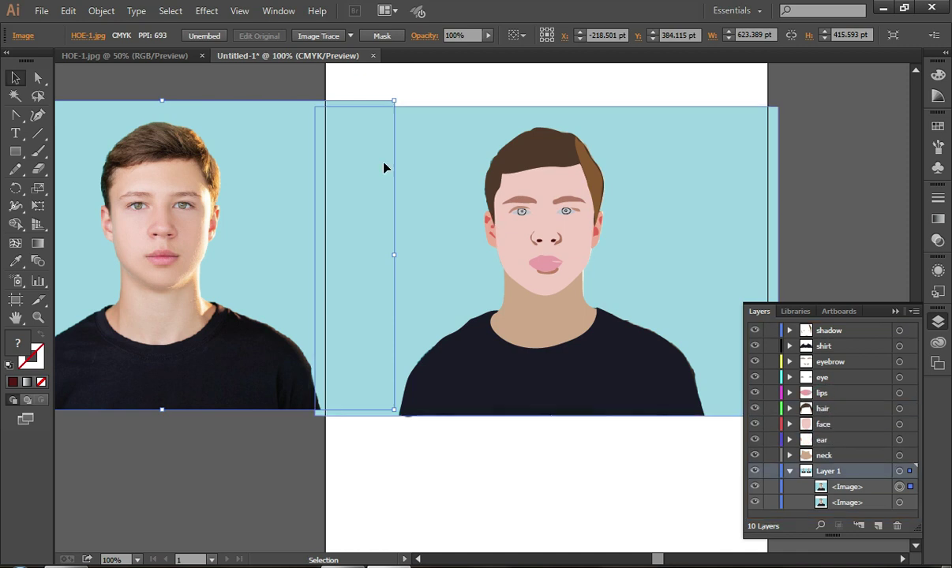
Fill both irises with the olive-brown color sampled from the photo copy's iris
click(521, 214)
shift+click(568, 213)
click(16, 262)
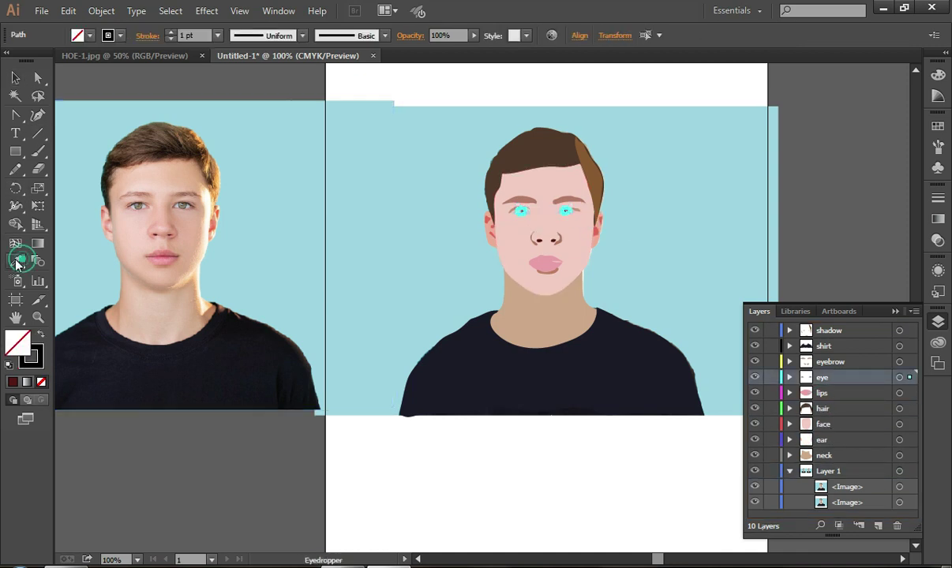
click(187, 205)
Fill both pupils with the near-black color sampled from the photo copy's pupil
key(v)
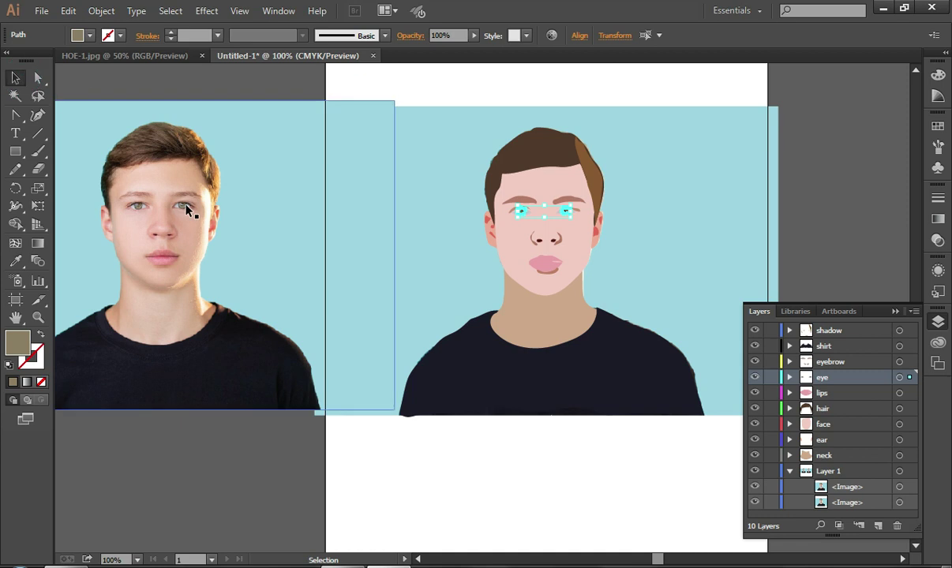
click(214, 182)
key(z)
click(559, 213)
click(473, 300)
click(473, 304)
click(465, 315)
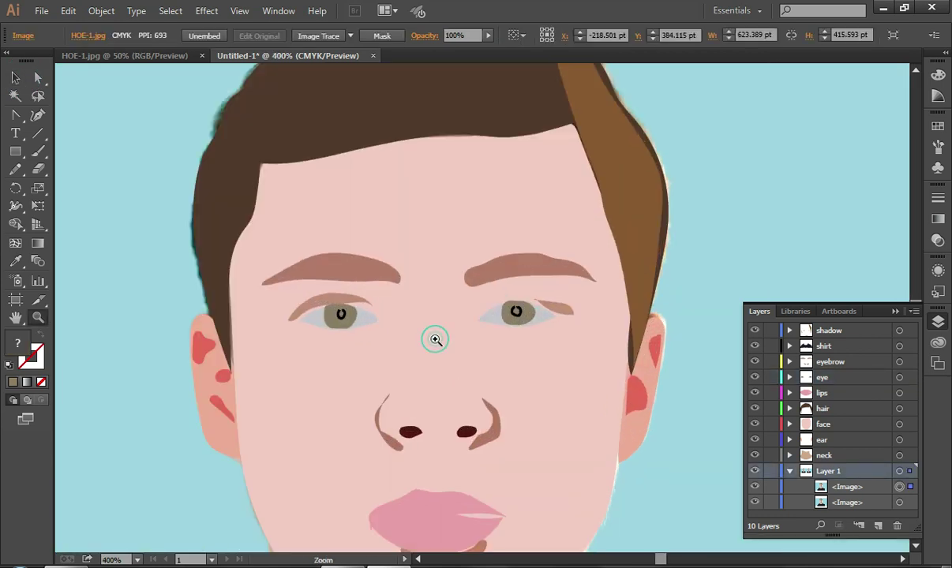
click(438, 340)
click(15, 79)
click(340, 269)
shift+click(602, 268)
click(16, 262)
drag(658, 560, 641, 562)
click(545, 236)
Deselect the pupils and delete the reference copy of the photo beside the illustration
click(17, 77)
key(z)
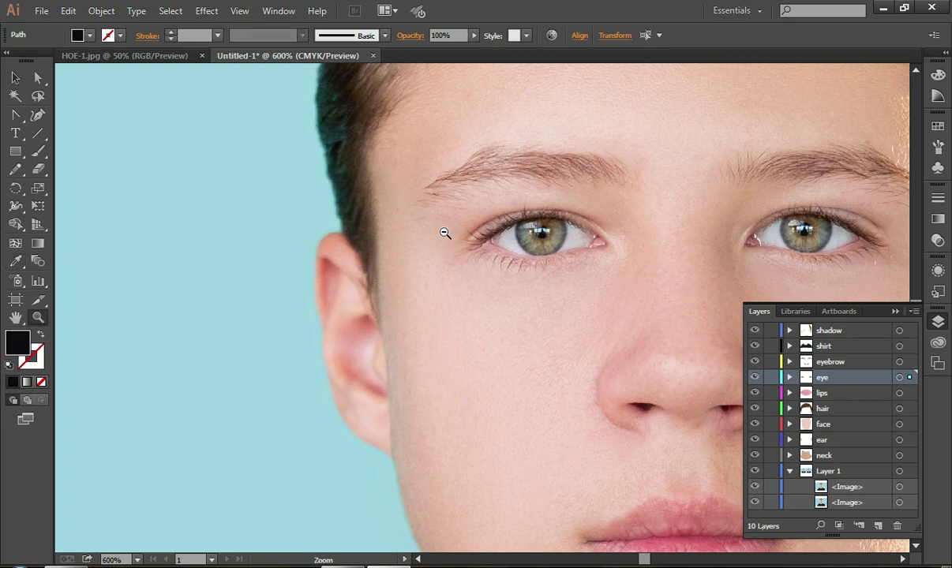
alt+click(421, 268)
alt+click(684, 281)
alt+click(680, 338)
alt+click(678, 340)
alt+click(680, 343)
key(v)
click(497, 131)
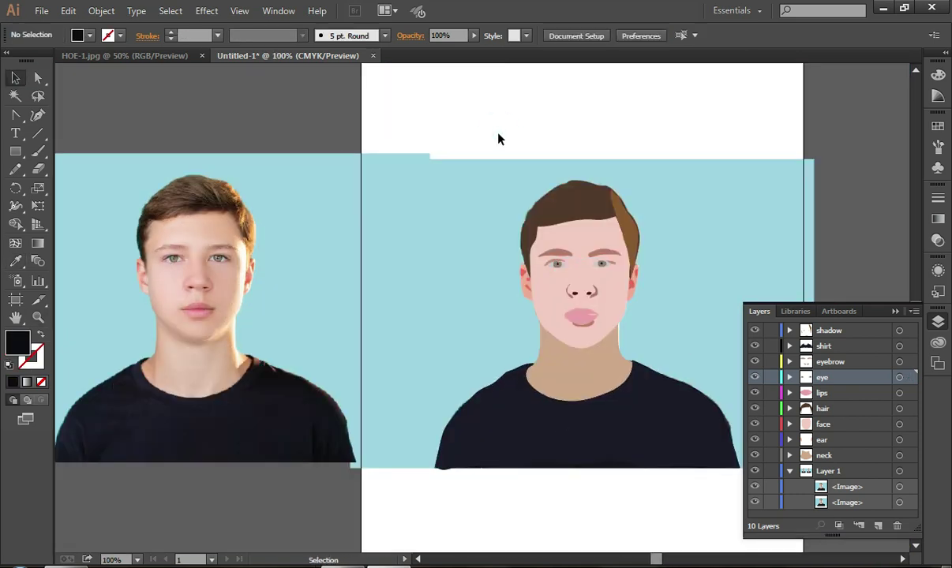
click(320, 258)
key(Delete)
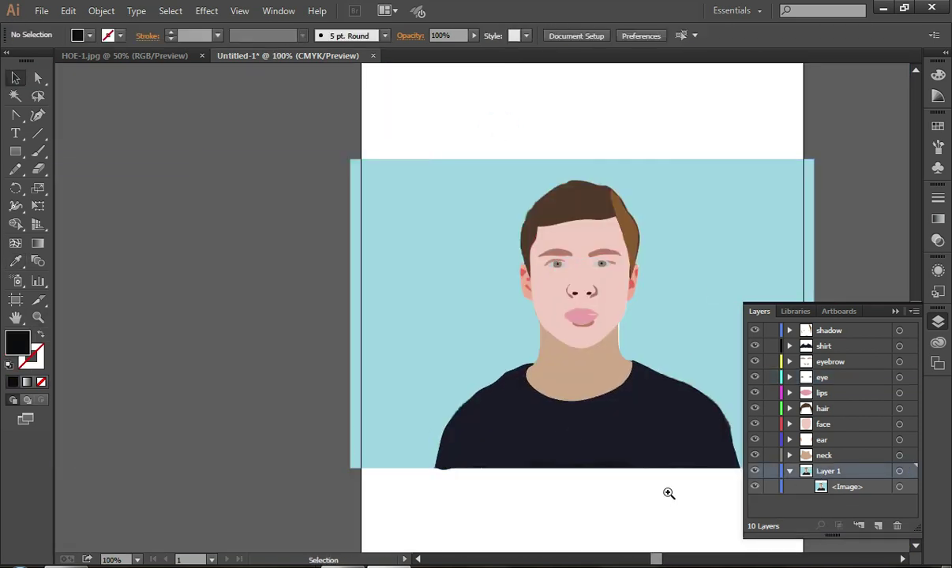
key(z)
click(611, 335)
drag(601, 287, 603, 331)
key(v)
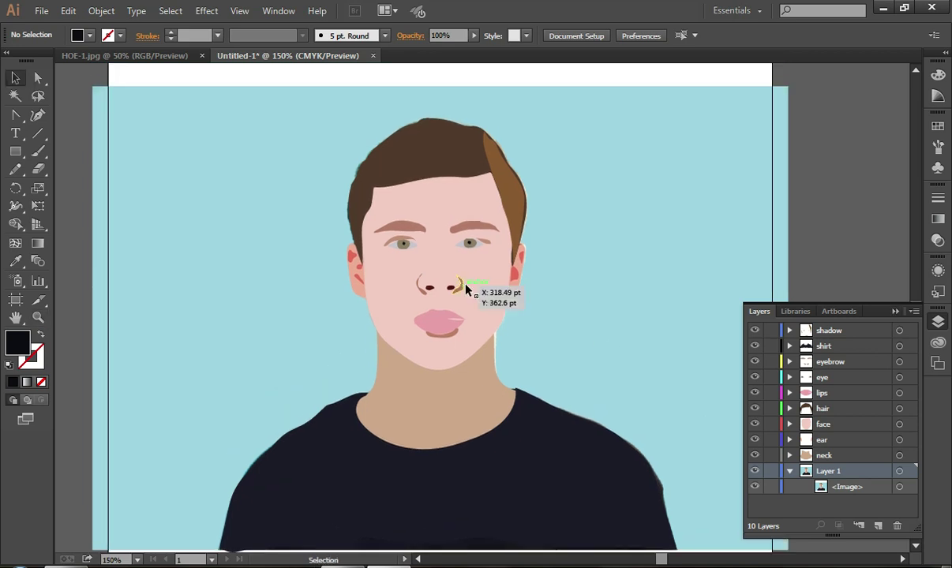